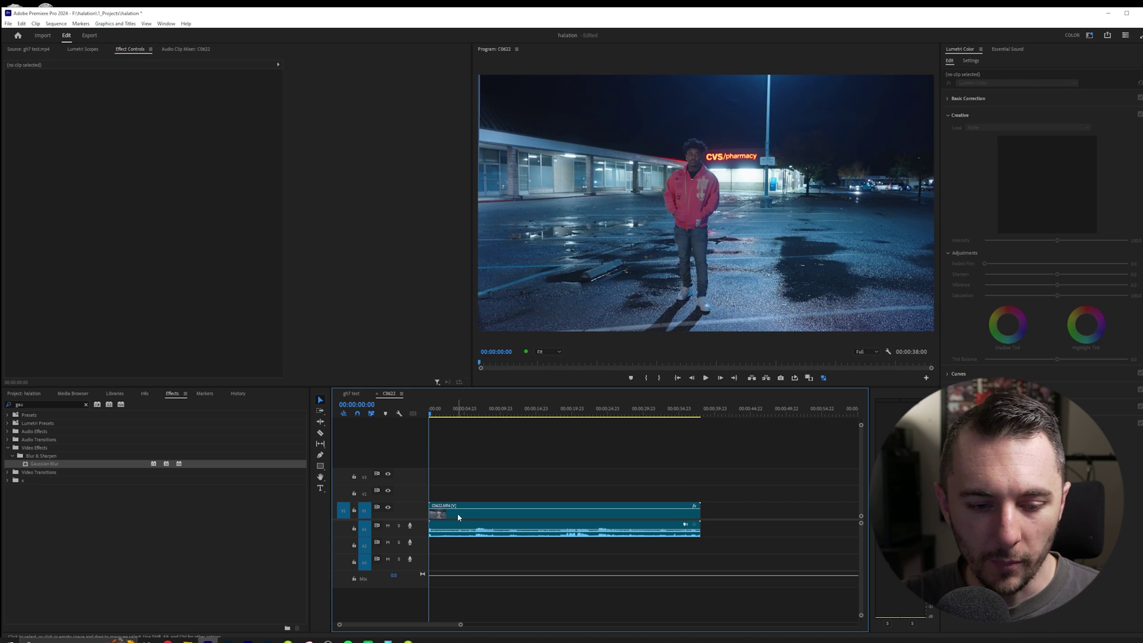
- Delete the C0622 clip's audio and Alt-drag a duplicate of the clip onto V2
left_click(449, 530)
left_click(450, 530, "alt")
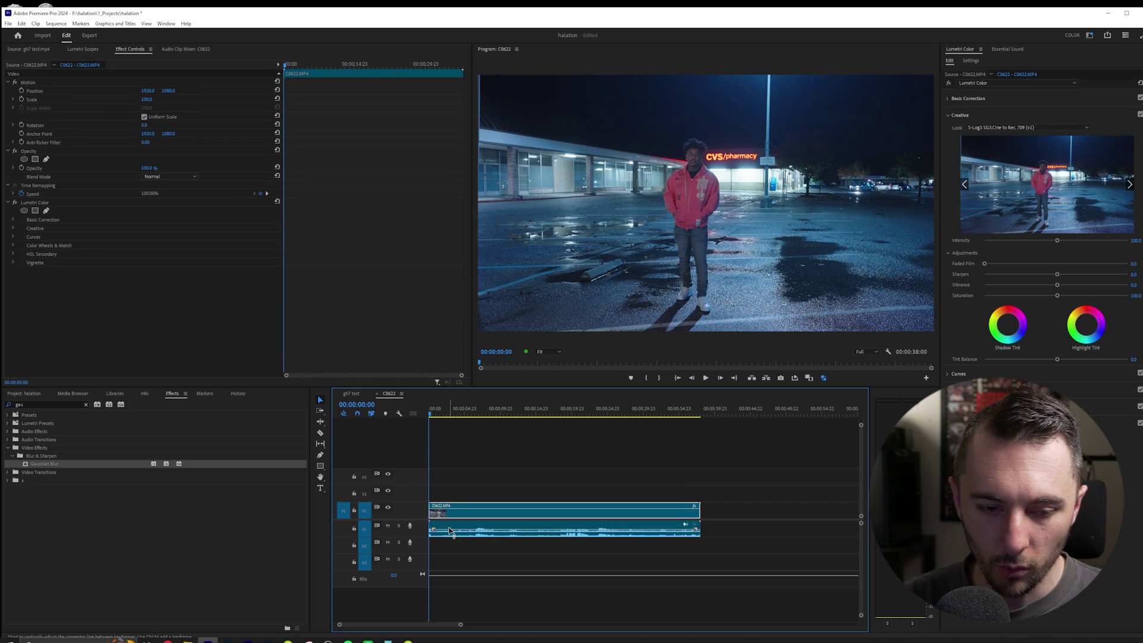
key("Delete")
left_click_drag(443, 515, 443, 498)
- Create a new adjustment layer and lay it across both clips on V3, ready for Gaussian Blur
left_click(23, 393)
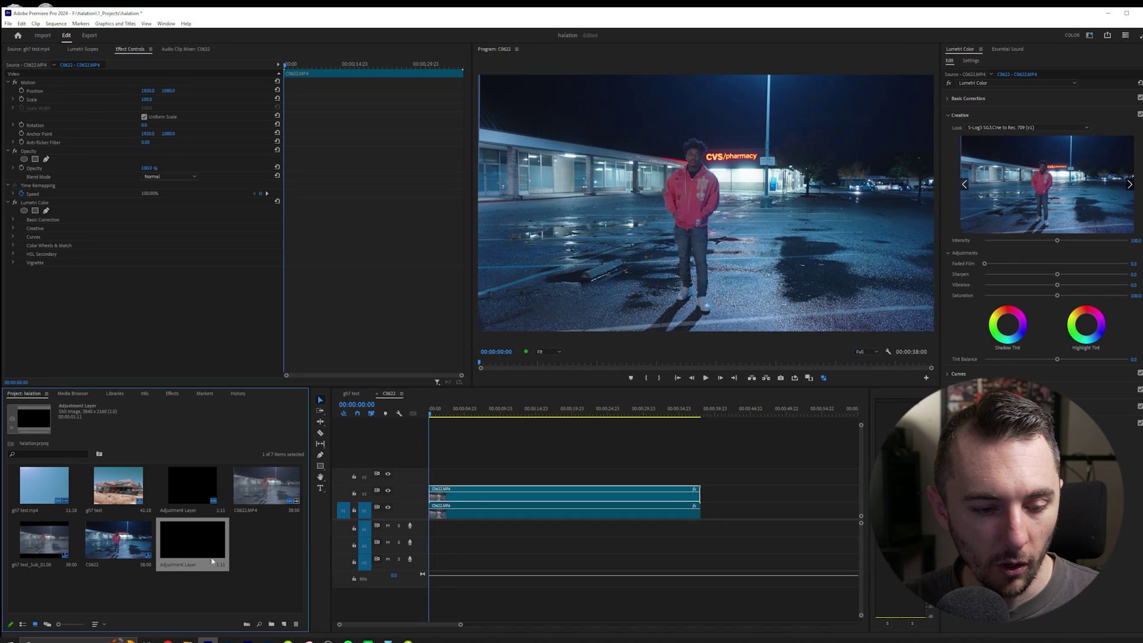
left_click_drag(193, 542, 434, 476)
left_click(294, 621)
left_click(310, 560)
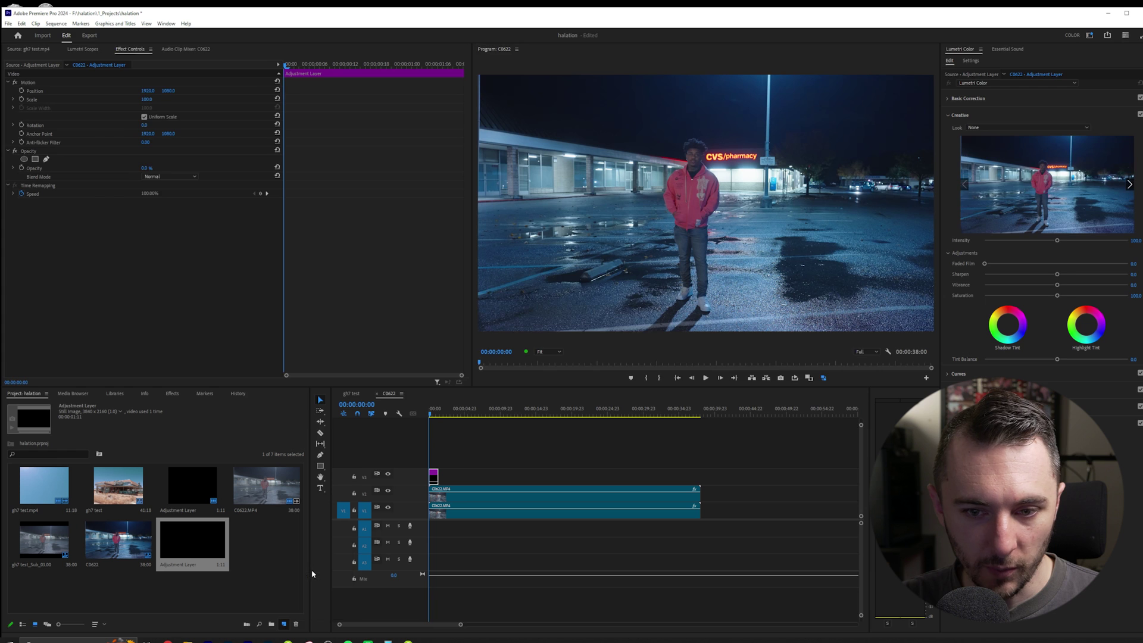
left_click(592, 362)
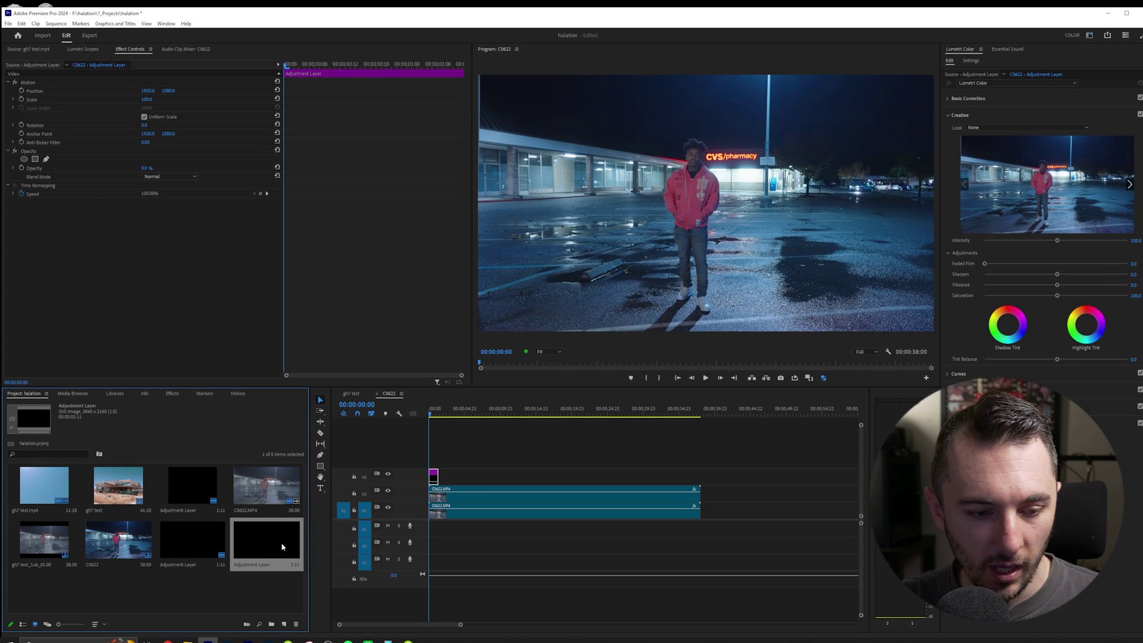
left_click_drag(267, 539, 705, 481)
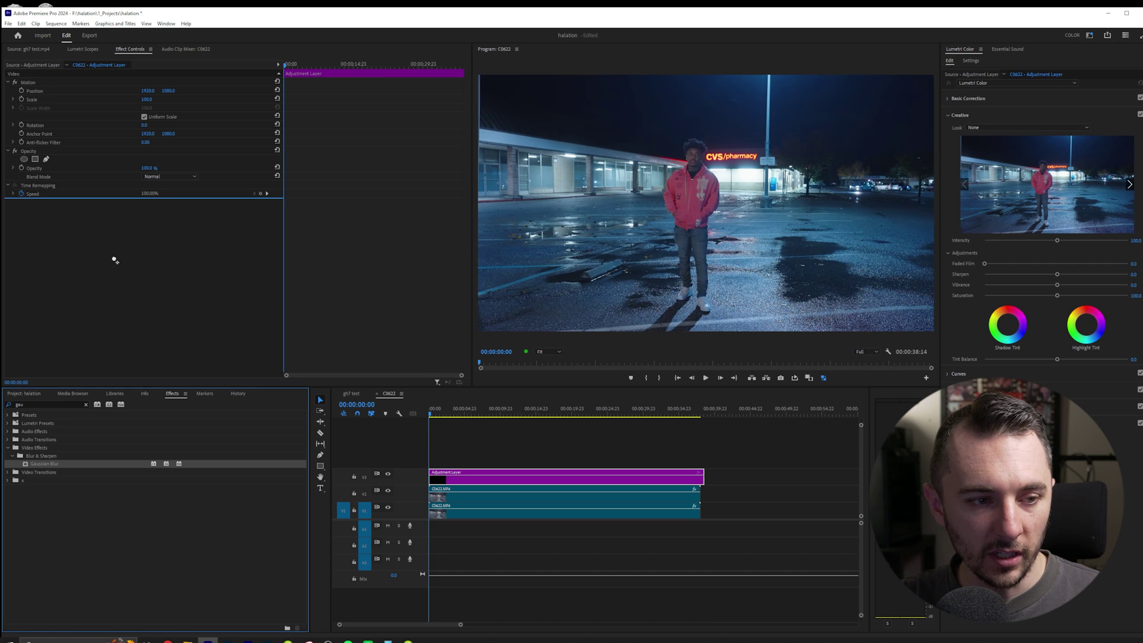
left_click(36, 405)
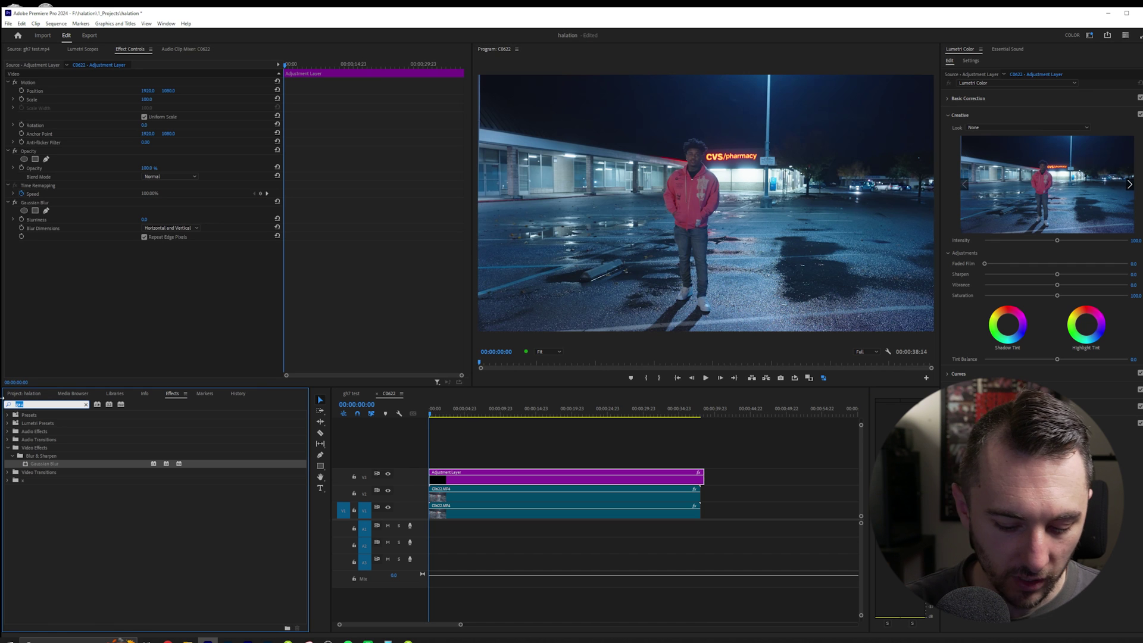
- Search 'asc', add ASC CDL to the adjustment layer and move it above Gaussian Blur
type("asc")
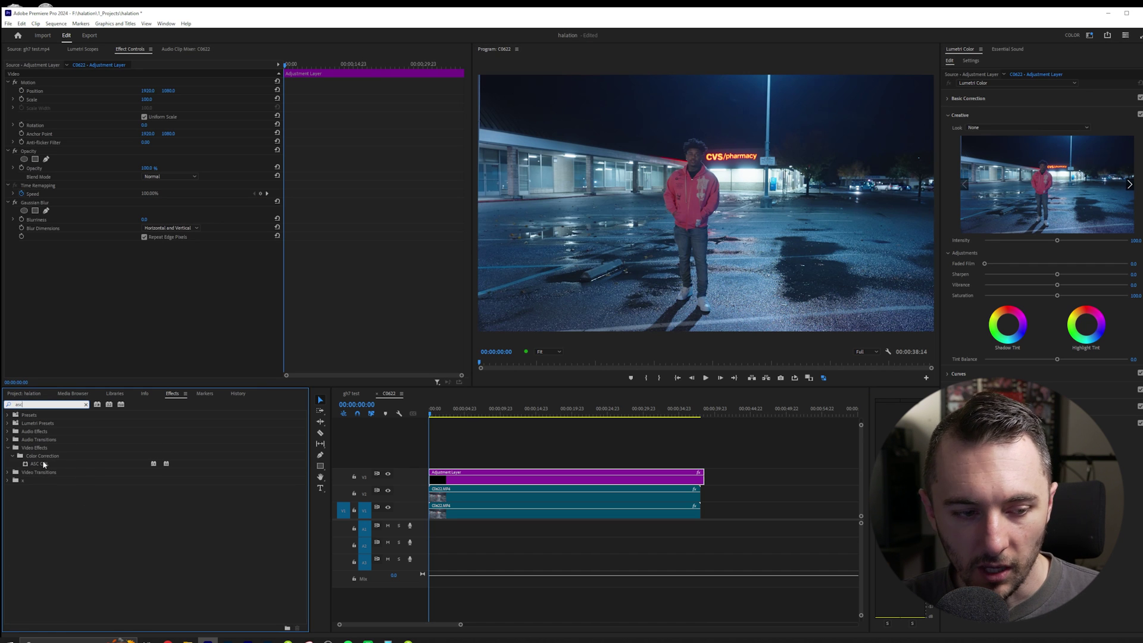
left_click_drag(43, 464, 79, 298)
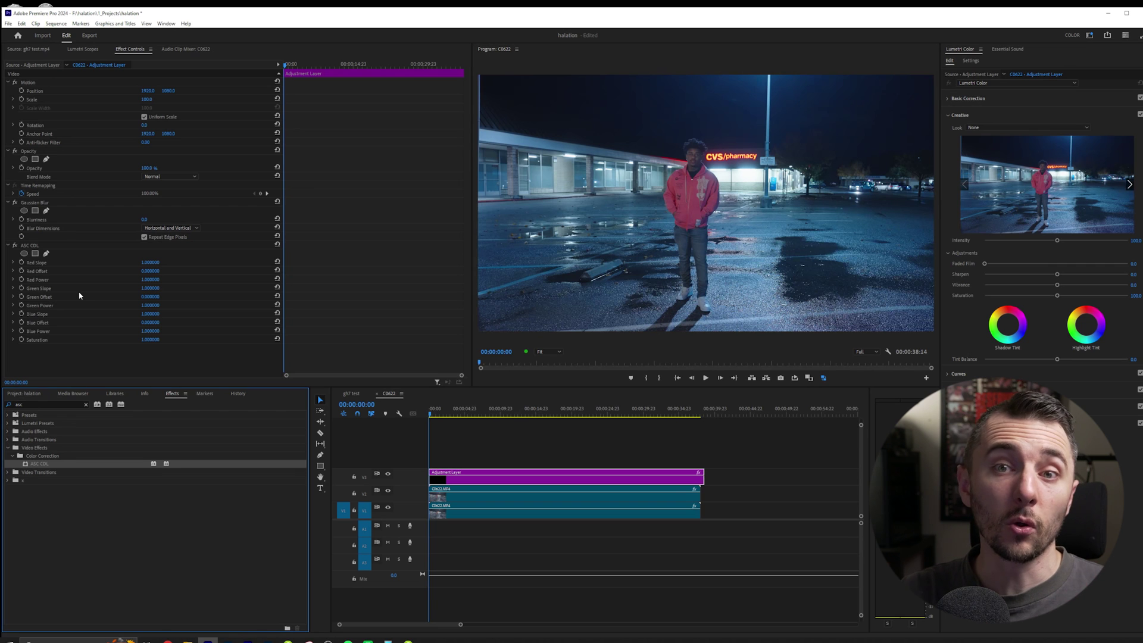
left_click(83, 294)
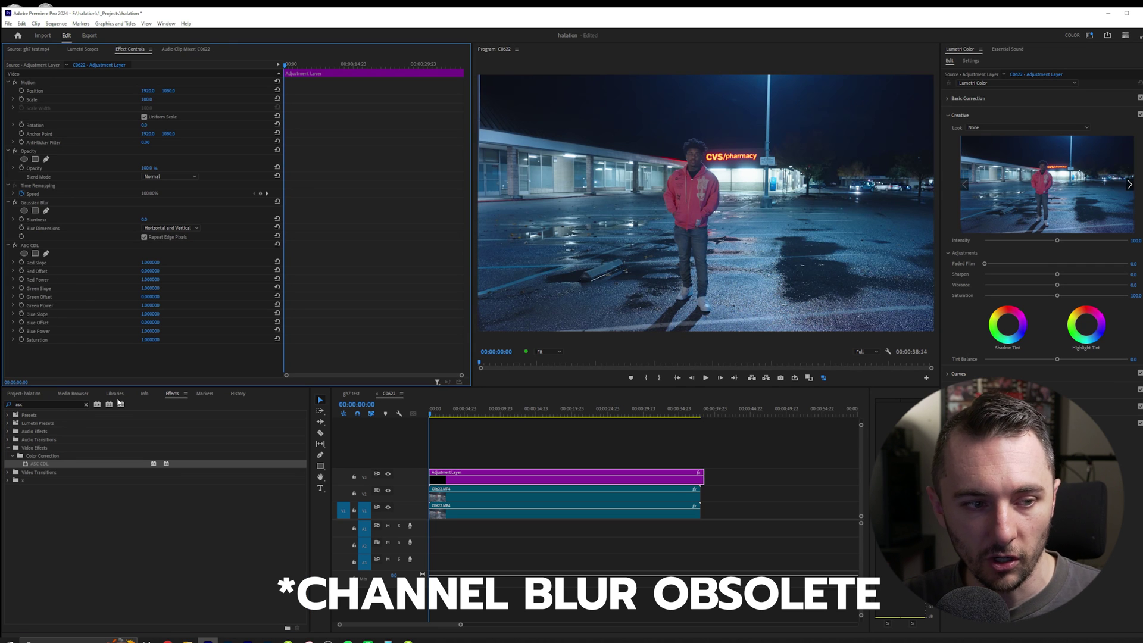
left_click_drag(45, 241, 42, 202)
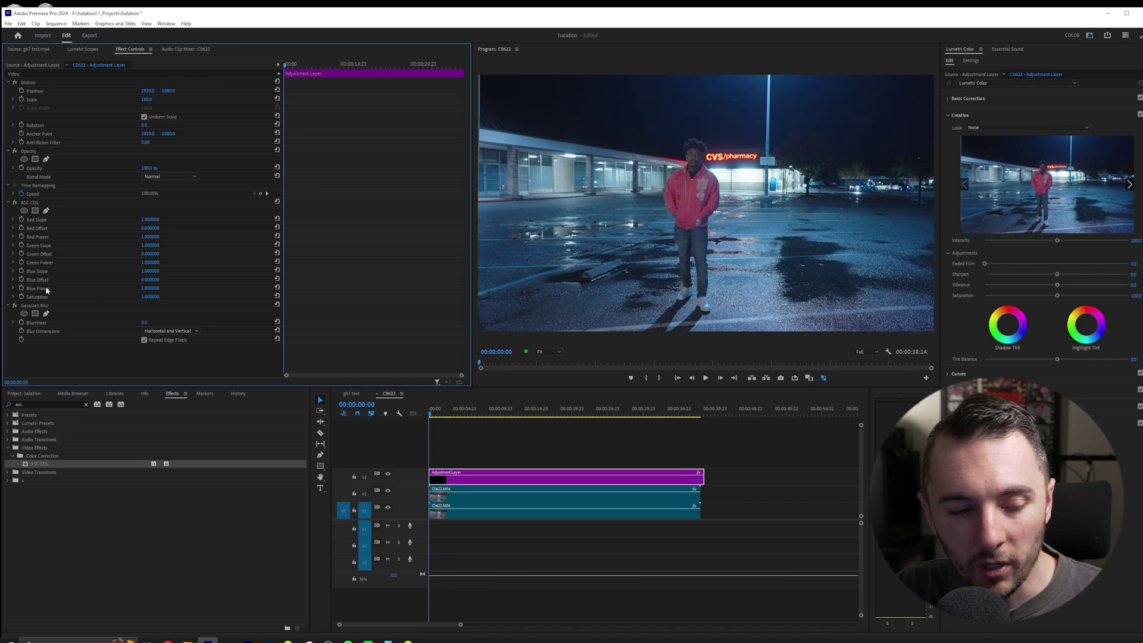
left_click(152, 270)
- In ASC CDL set Blue Slope 0, Green Slope 0 and Red Slope 0.7
type("0")
key("Return")
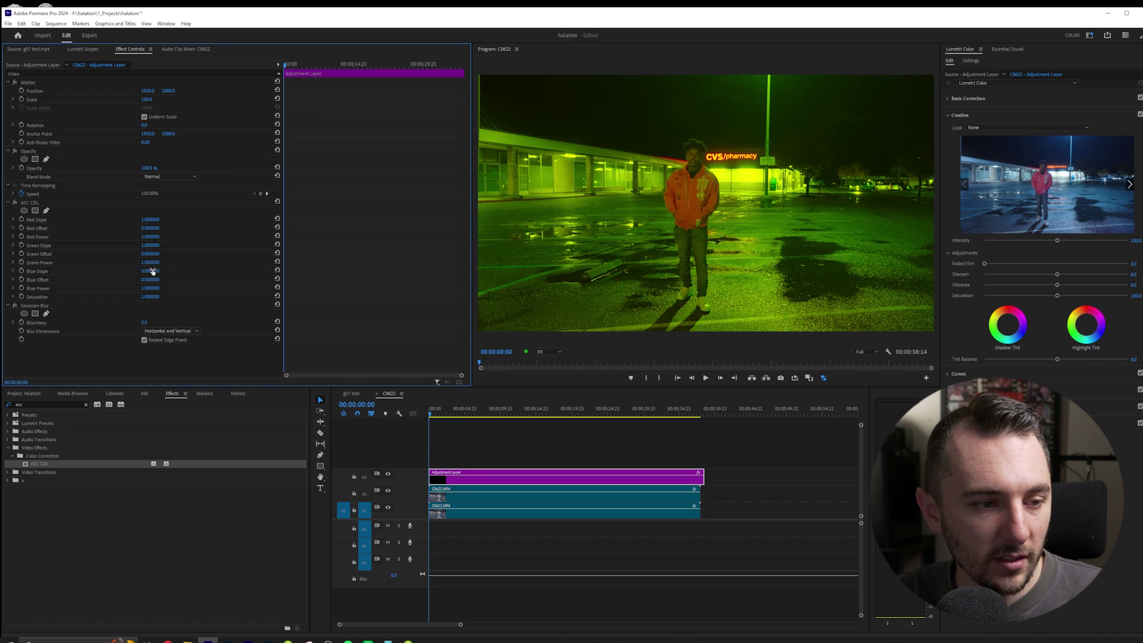
left_click(151, 245)
type("0")
key("Return")
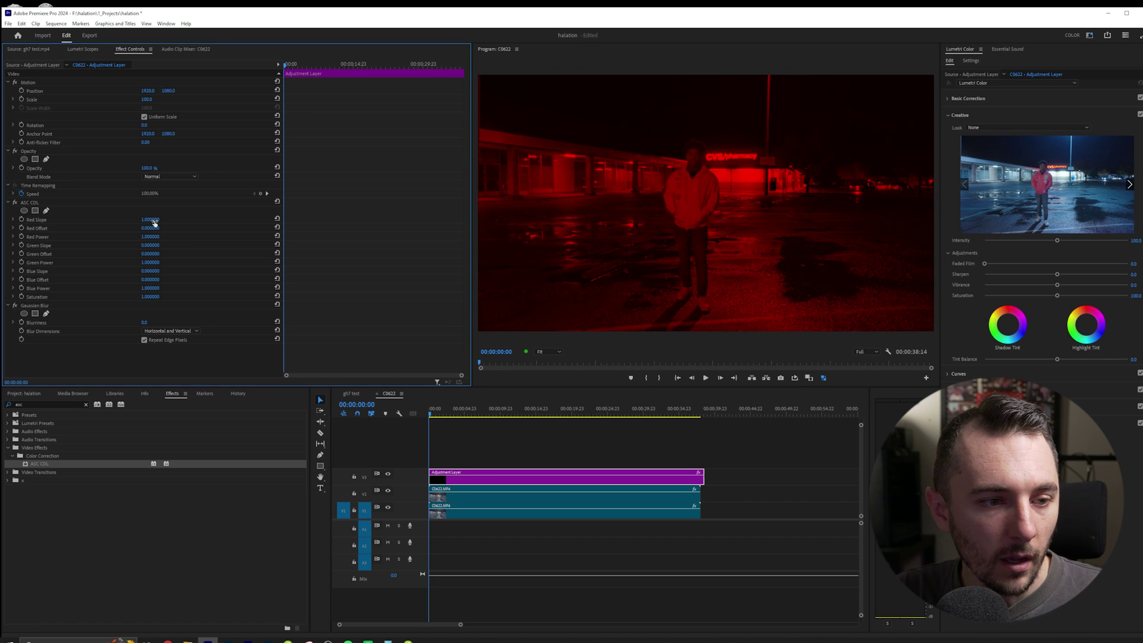
left_click(152, 220)
type("0.5")
key("Return")
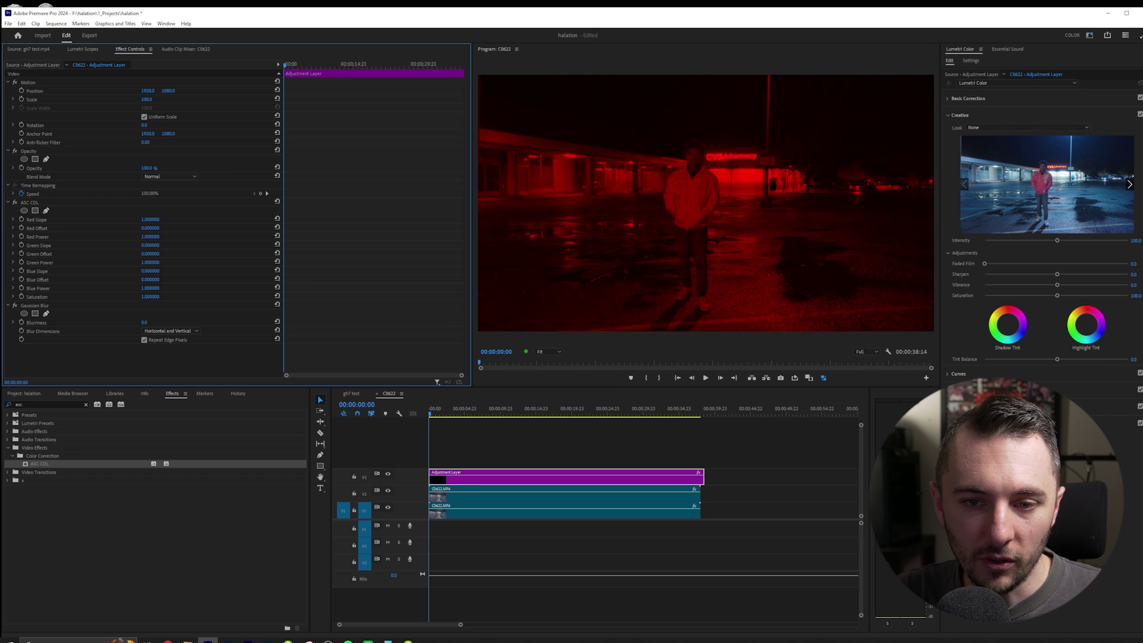
left_click(152, 220)
type("0.7")
key("Return")
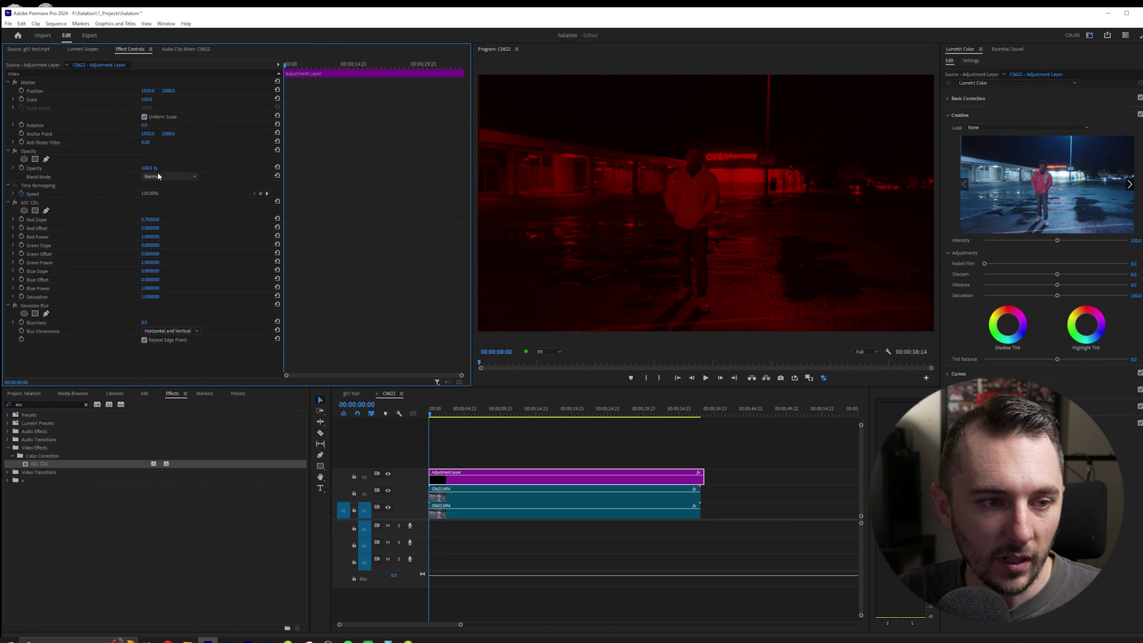
- Blend the adjustment layer with Lighten and fine-tune Red Slope for a stronger red glow
left_click(160, 176)
left_click(161, 226)
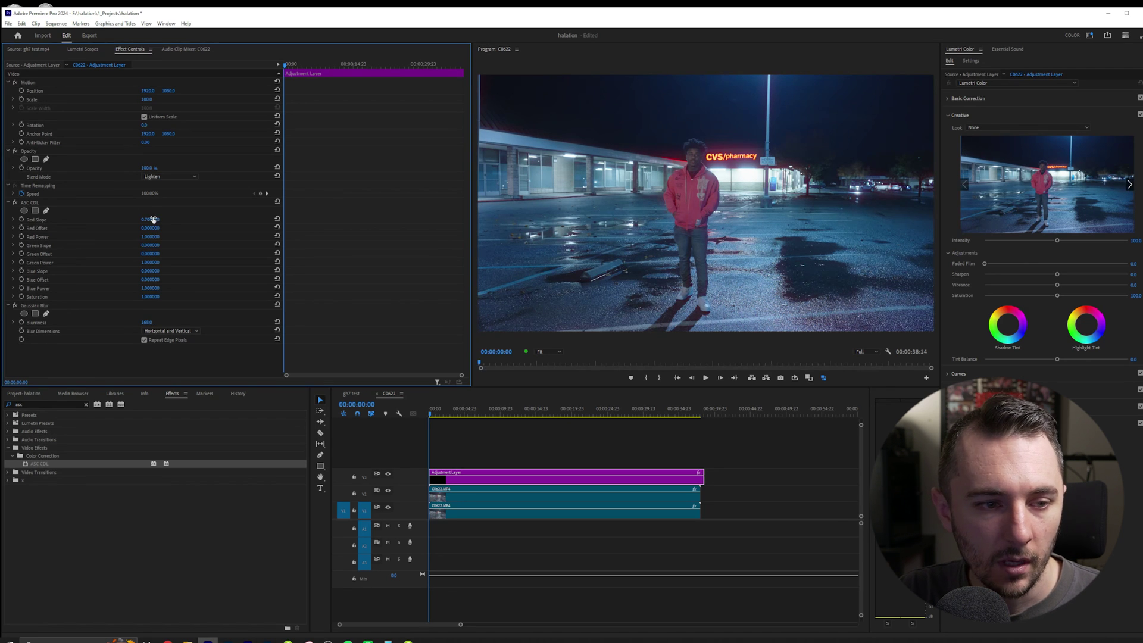
mouse_move(152, 220)
left_mouse_down()
mouse_move(197, 220)
mouse_move(158, 220)
left_mouse_up()
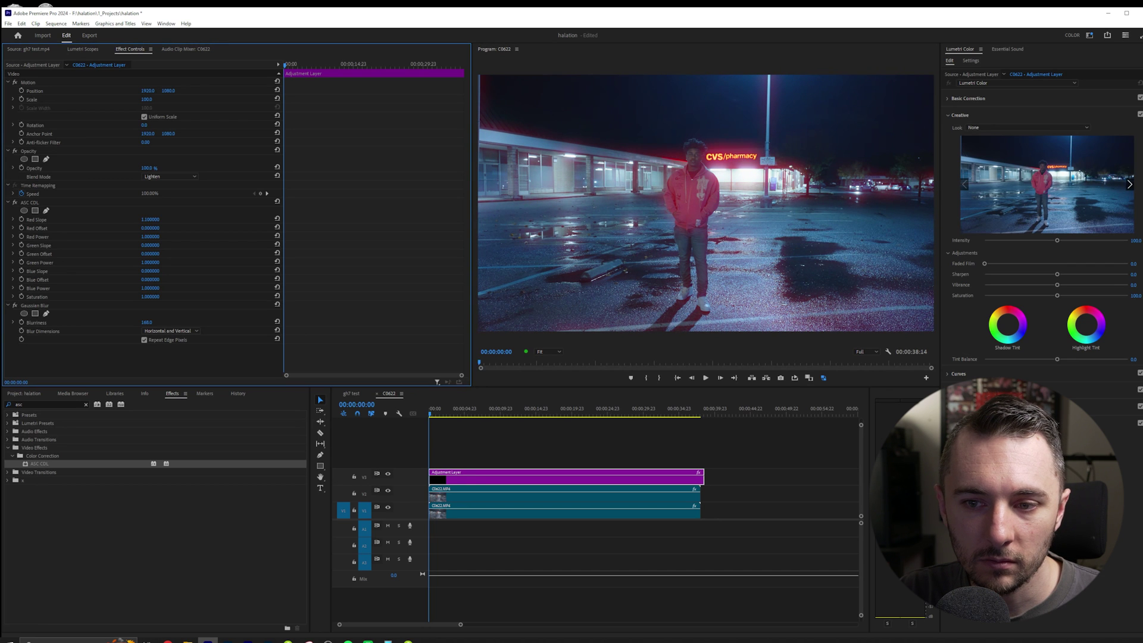
mouse_move(152, 220)
left_mouse_down()
mouse_move(179, 220)
mouse_move(122, 220)
mouse_move(133, 219)
left_mouse_up()
- Jump to 00:00:26:22, toggle the V3 glow to compare, and select the V2 duplicate clip
left_click(621, 411)
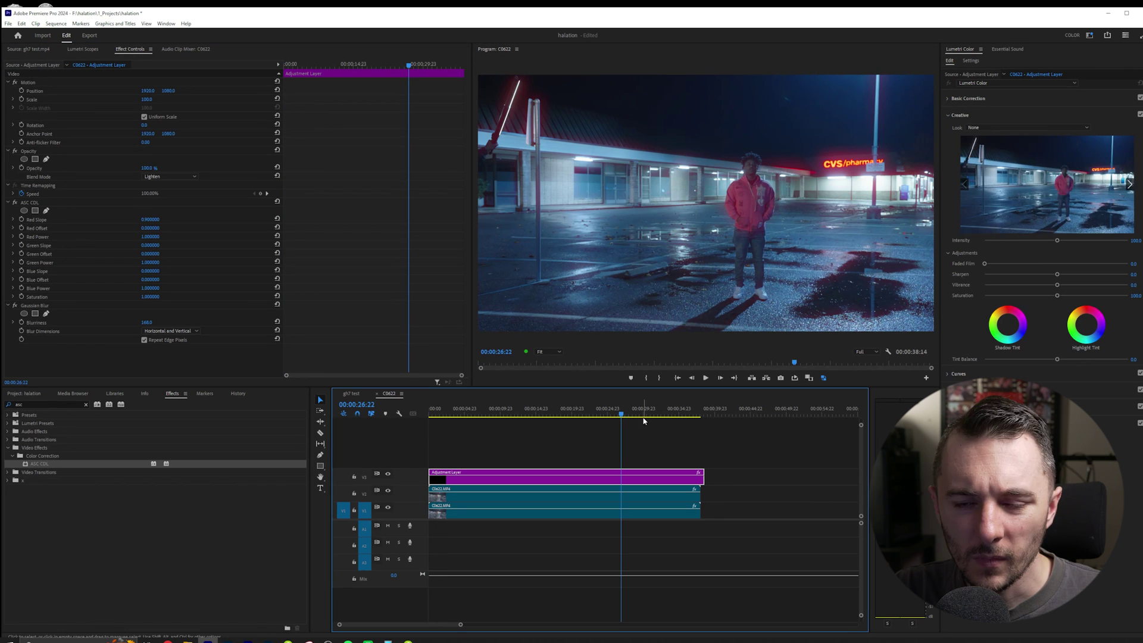
left_click(387, 475)
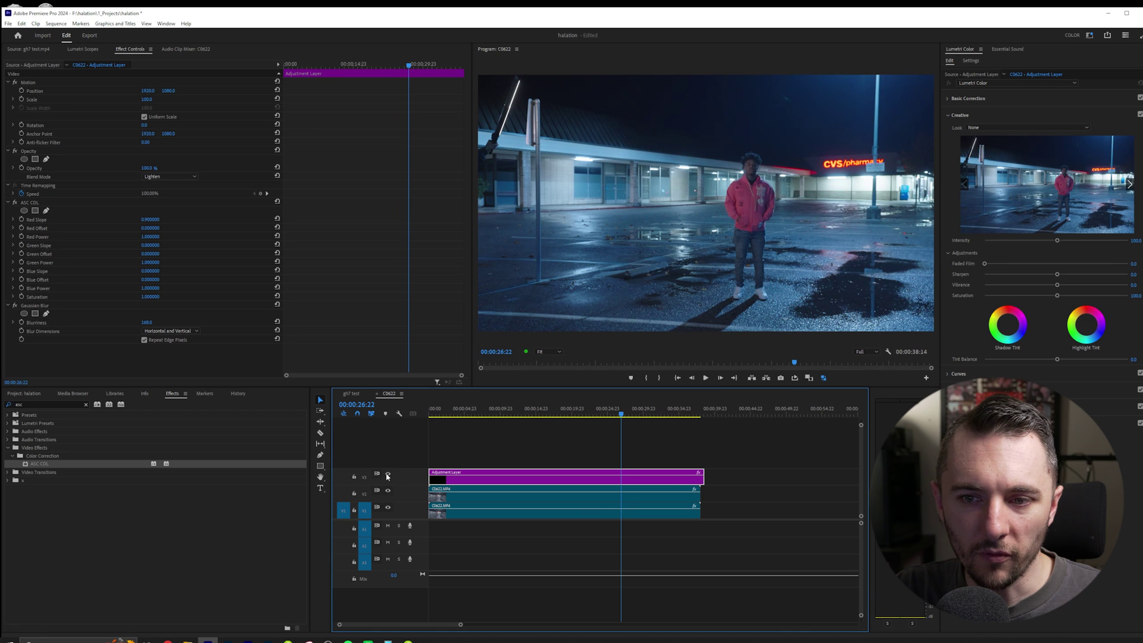
left_click(388, 474)
left_click(516, 498)
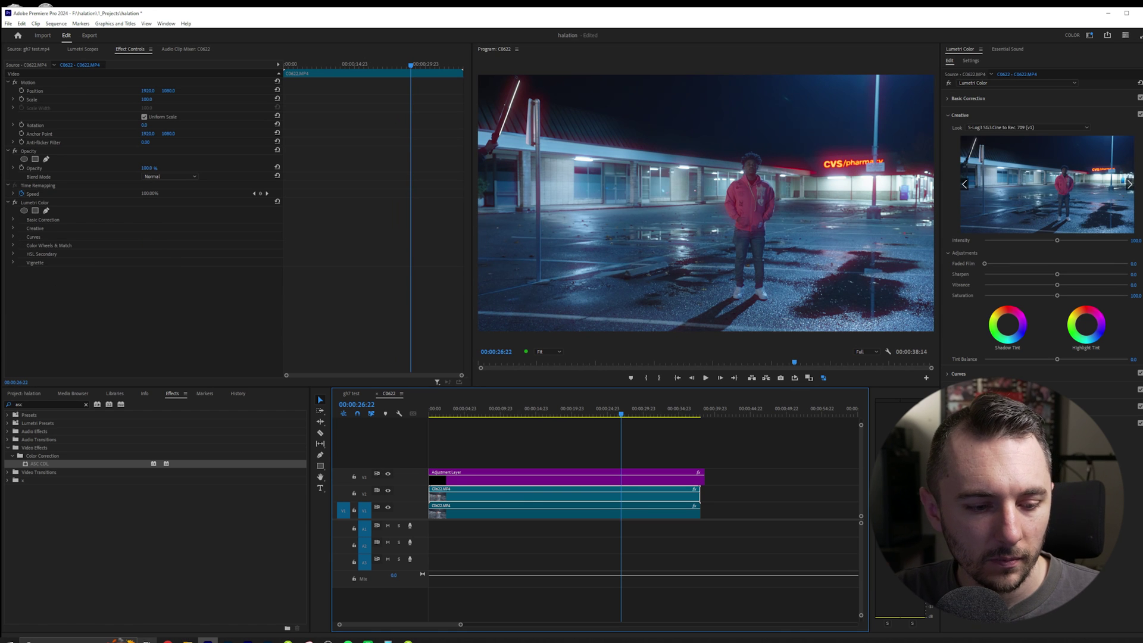
- Add Luma Key and Gaussian Blur to the V2 duplicate clip
left_click(34, 404)
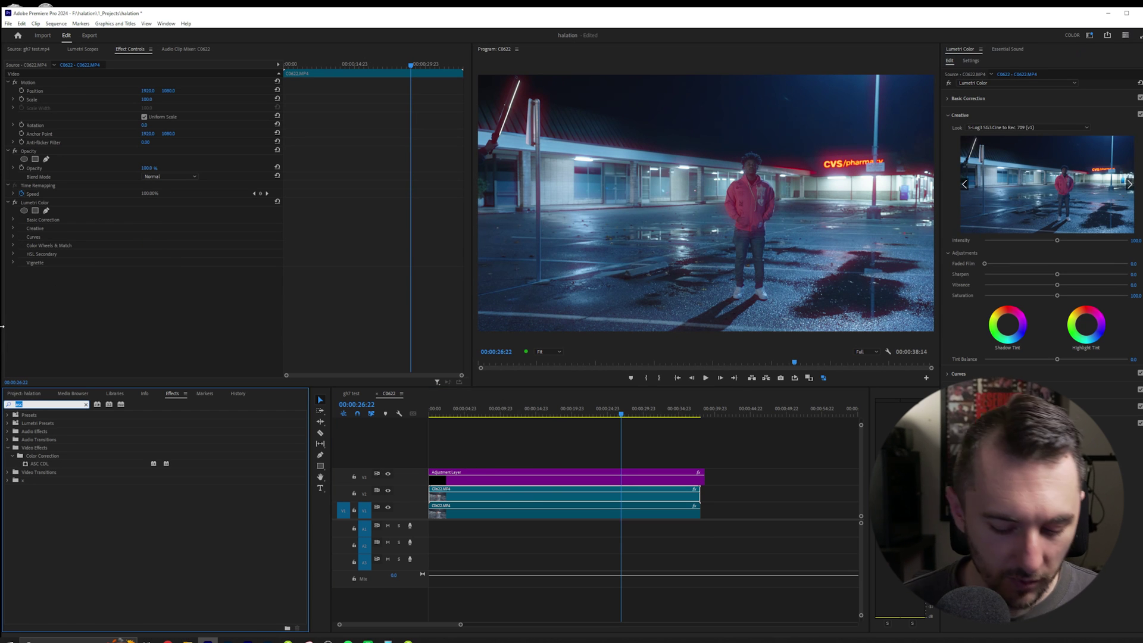
type("luma")
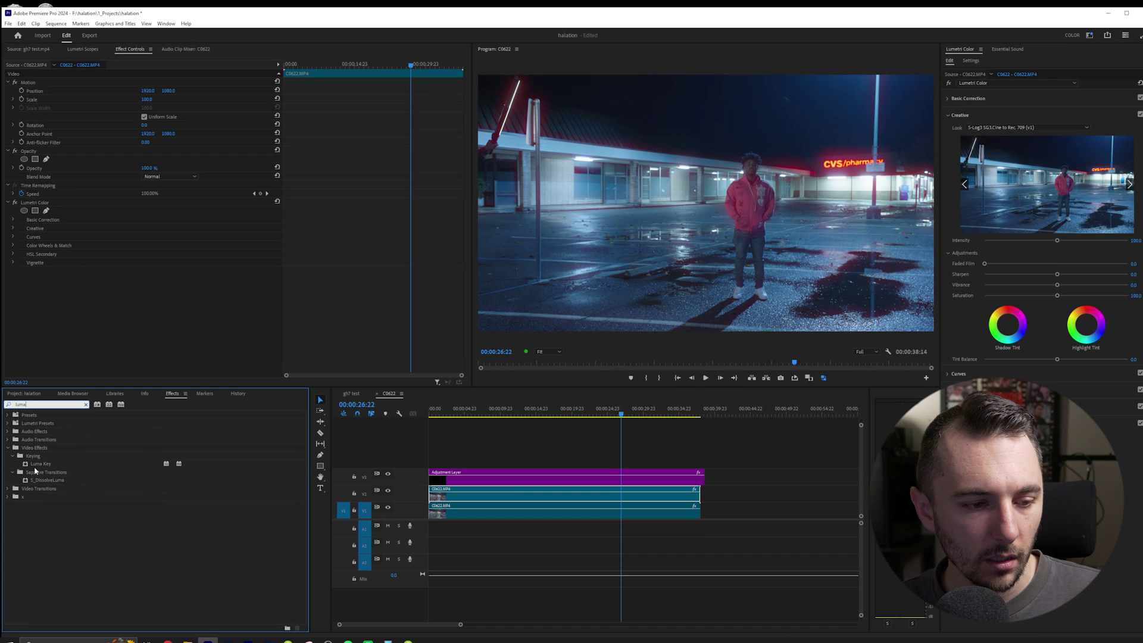
left_click_drag(41, 464, 45, 265)
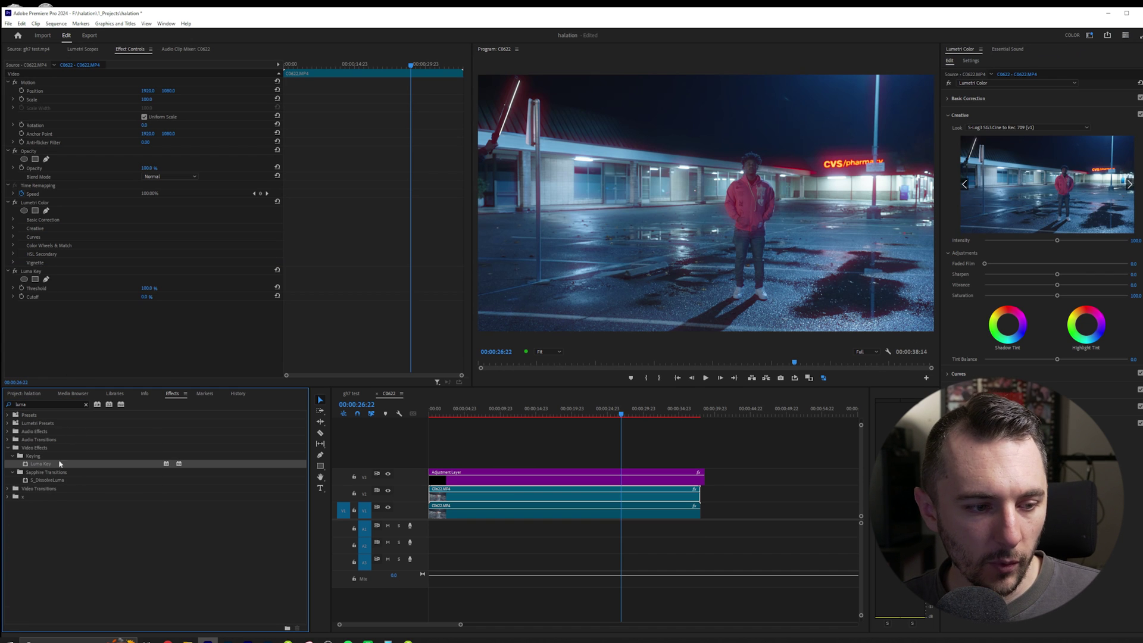
double_click(44, 403)
type("gau")
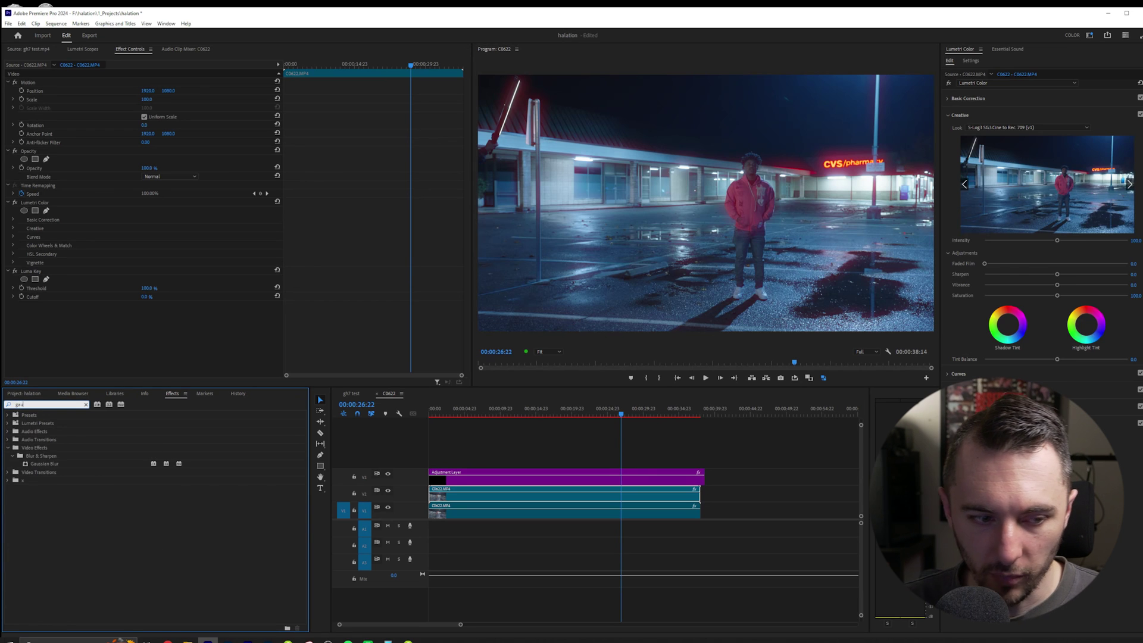
left_click_drag(52, 464, 141, 263)
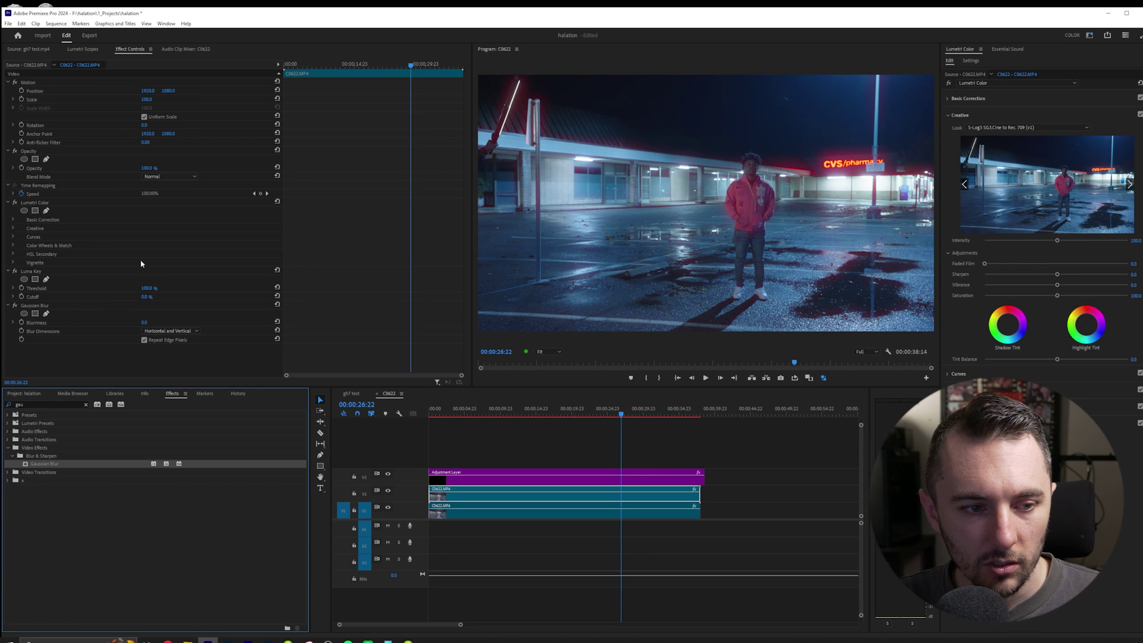
left_click(145, 296)
- With V1 and V3 hidden, tune Luma Key Cutoff and Threshold, then heavily blur the keyed highlights
left_click(387, 508)
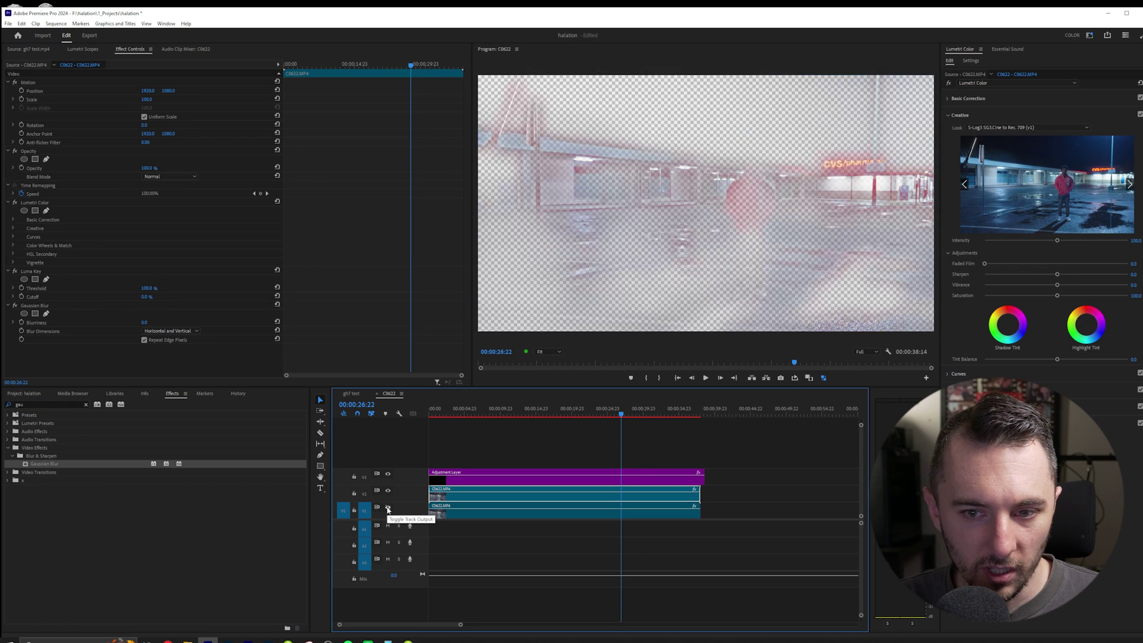
mouse_move(145, 297)
left_mouse_down()
mouse_move(185, 296)
mouse_move(157, 297)
left_mouse_up()
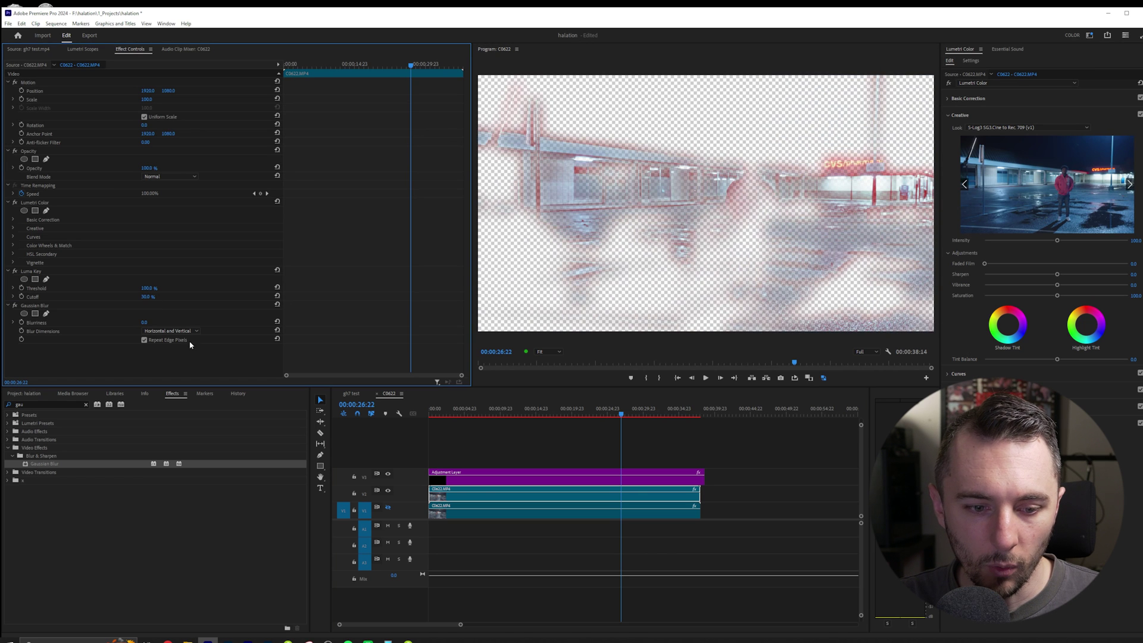
left_click(388, 475)
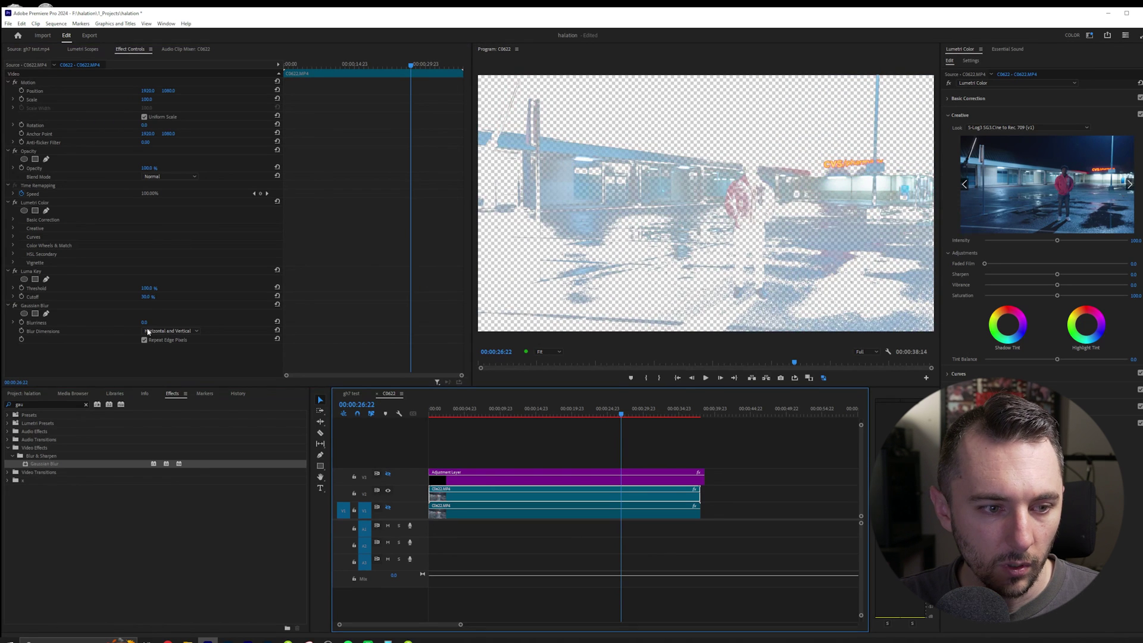
mouse_move(146, 297)
left_mouse_down()
mouse_move(162, 297)
mouse_move(151, 286)
left_mouse_up()
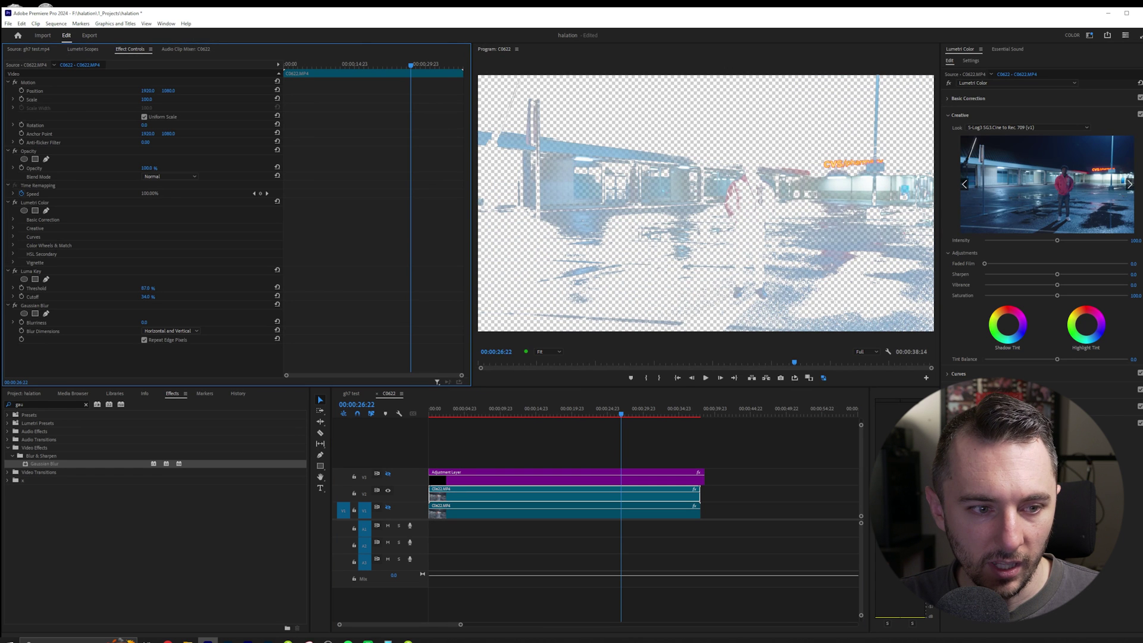
left_click_drag(152, 286, 153, 296)
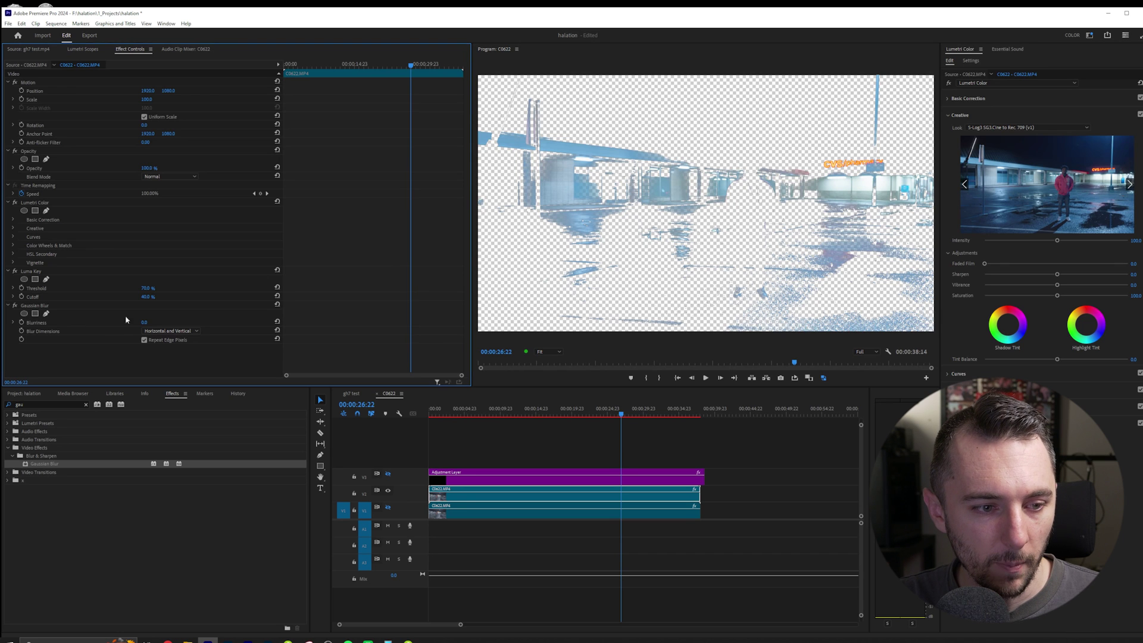
left_click_drag(145, 322, 191, 322)
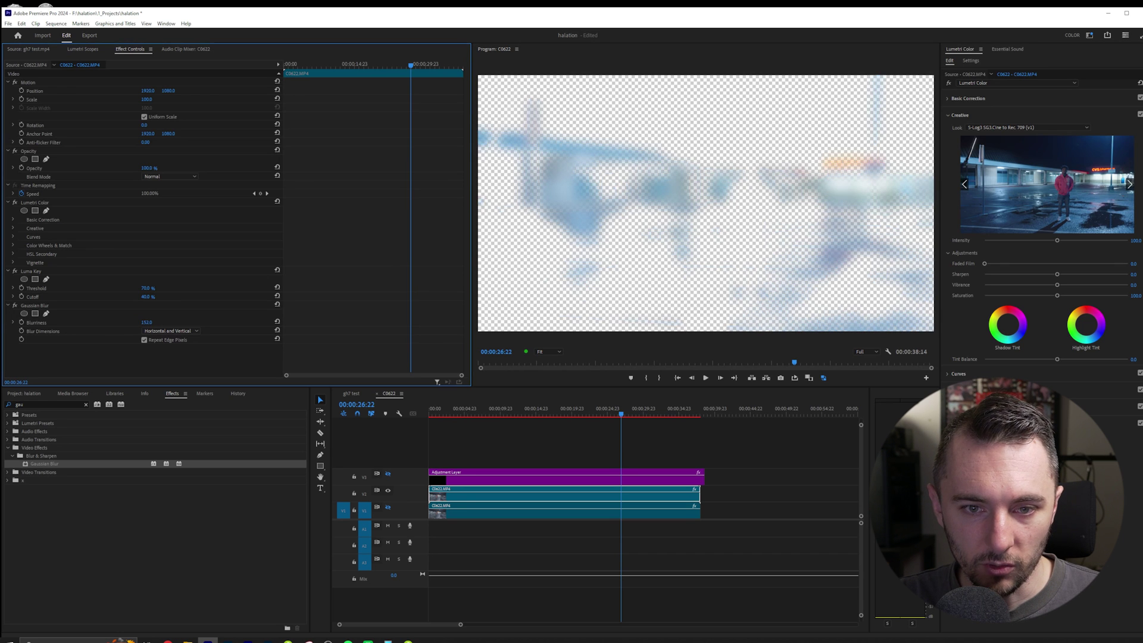
left_click(170, 176)
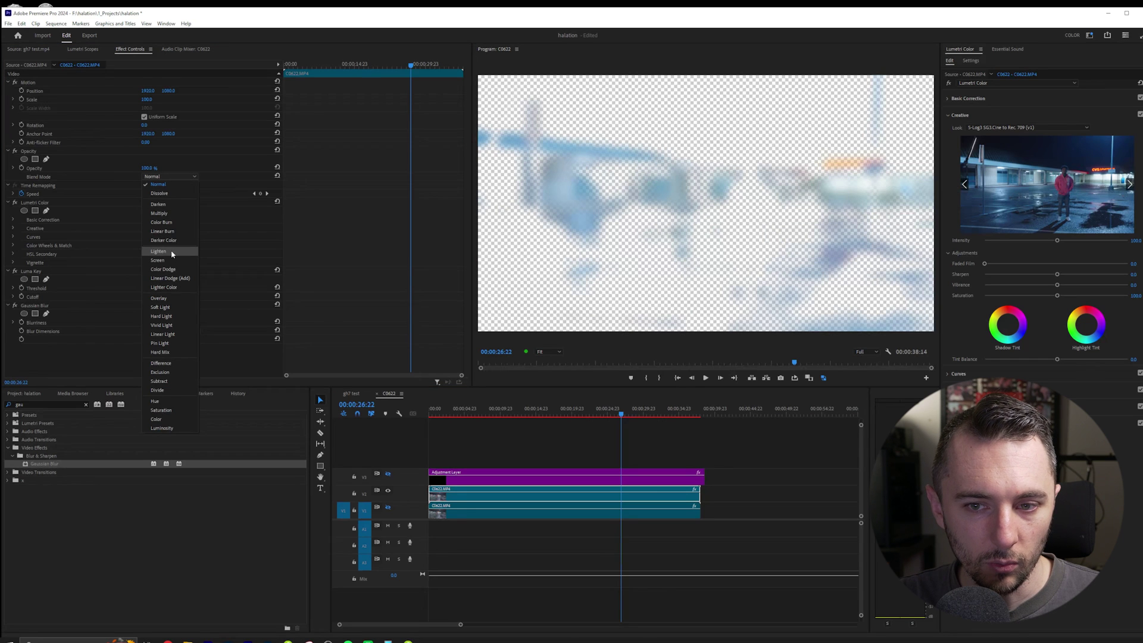
- Confirm Lighten blend on the V2 highlight layer, show V1, and toggle V2 to compare
key("Escape")
left_click(388, 507)
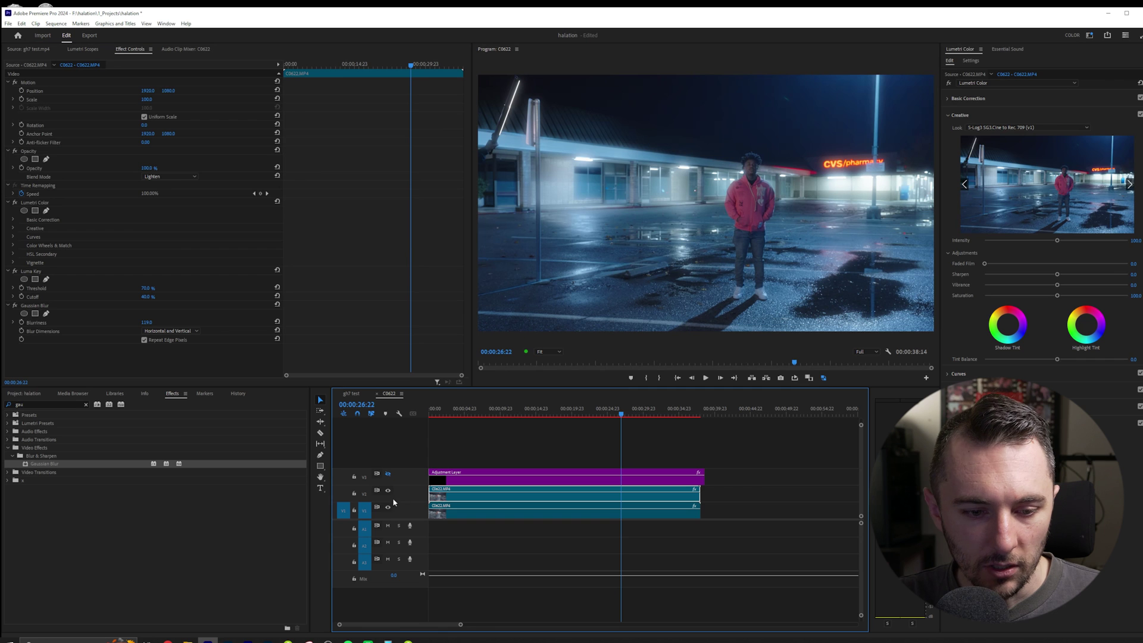
left_click(386, 493)
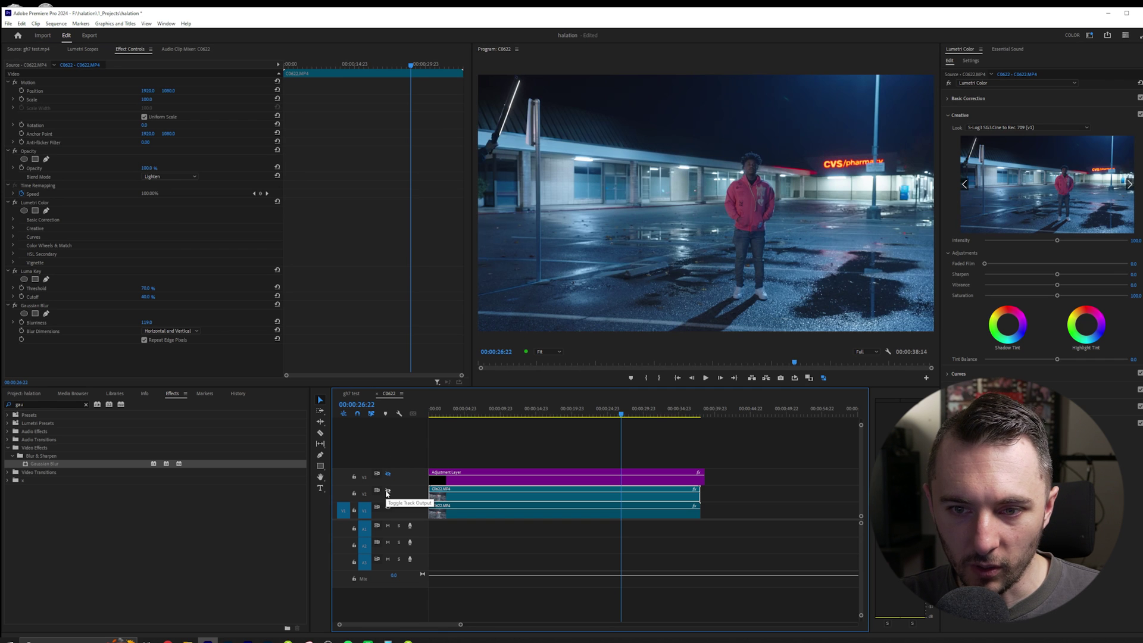
left_click(386, 493)
left_click(386, 493)
left_click(386, 493)
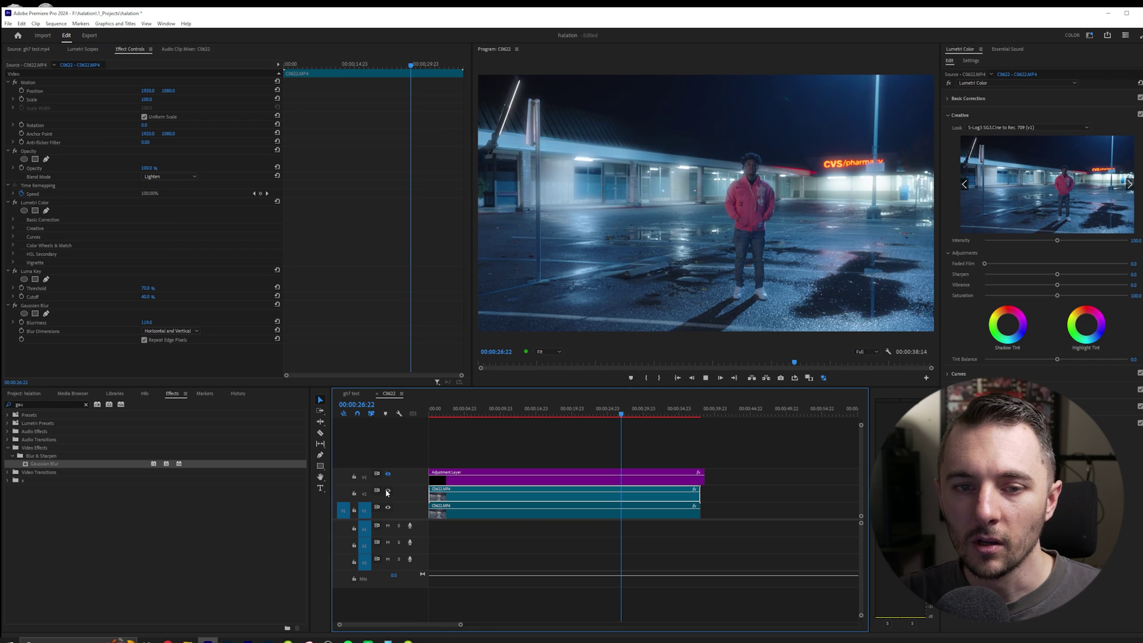
- Preview playback and turn the V3 adjustment layer's red halation back on
key("space")
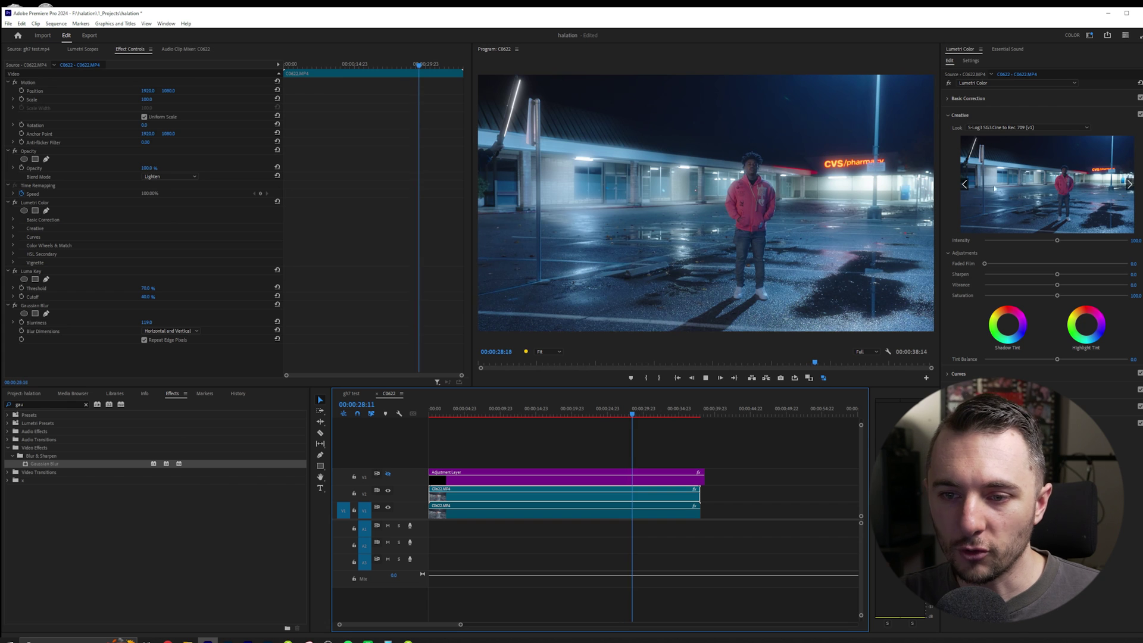
key("space")
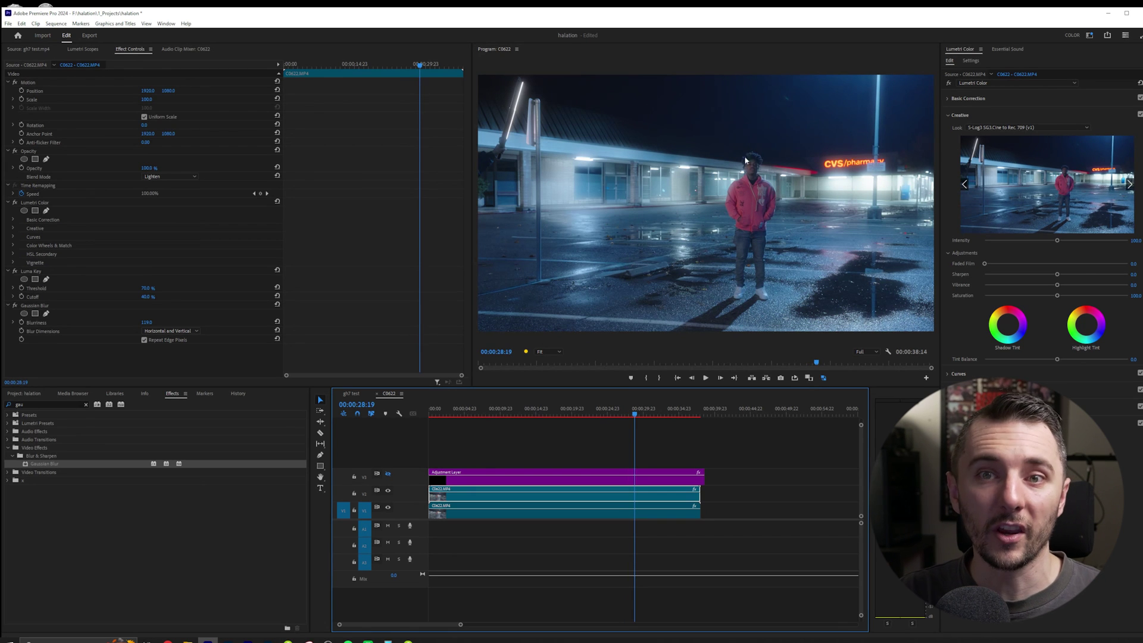
left_click(387, 474)
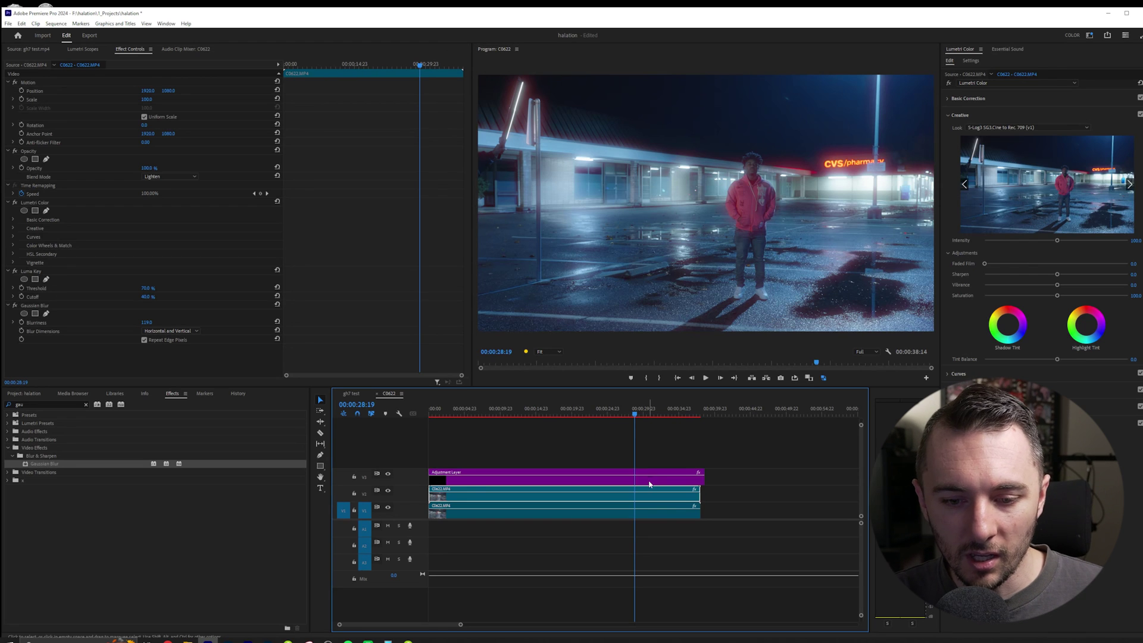
key("d")
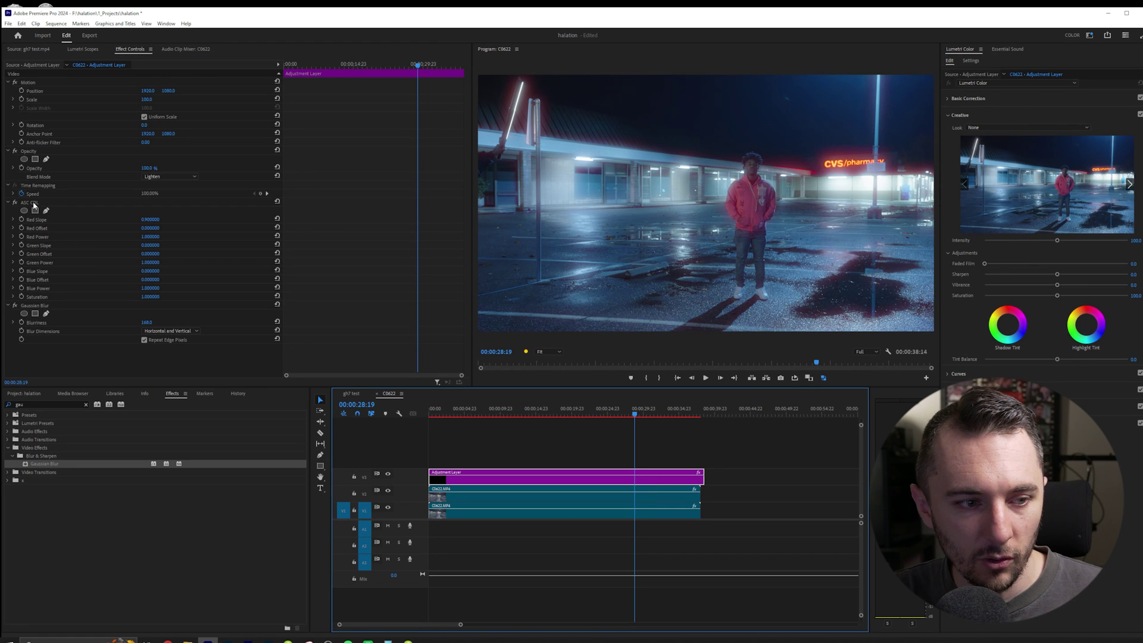
- Select the adjustment layer's ASC CDL and Gaussian Blur for a preset, then the V2 clip's Luma Key and Gaussian Blur
left_click(34, 205)
left_click(45, 307)
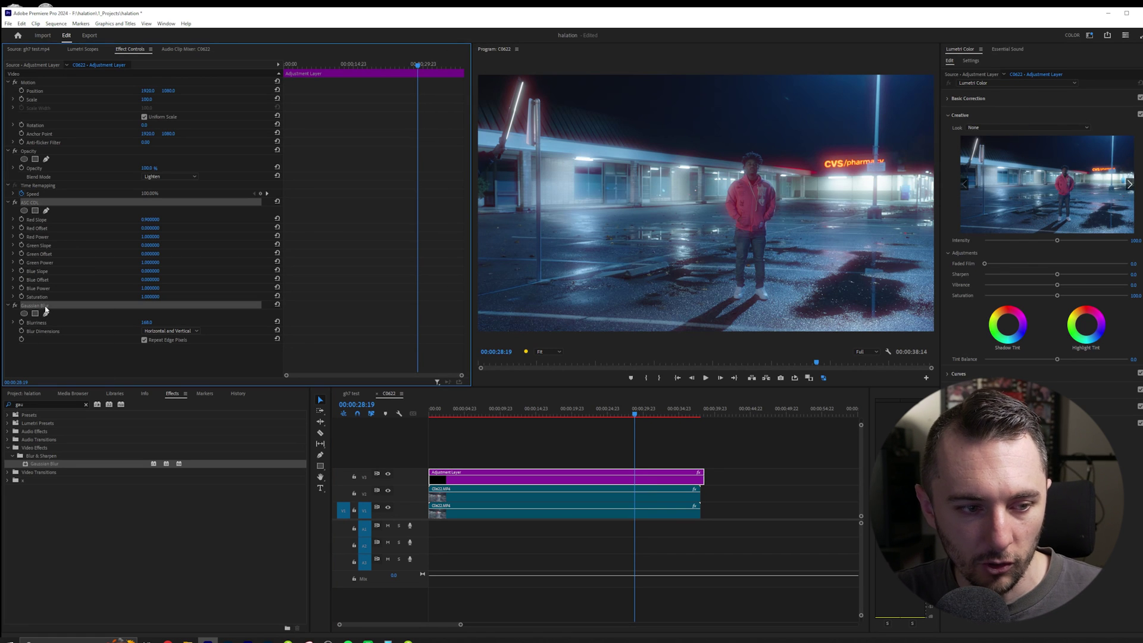
right_click(46, 308)
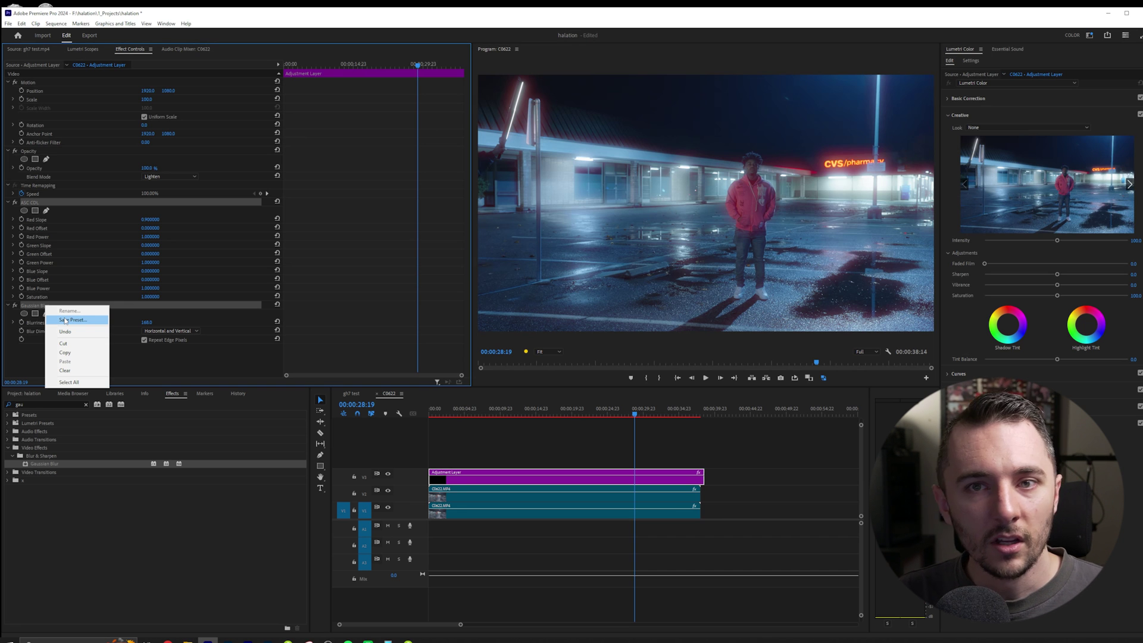
left_click(530, 498)
left_click(33, 272)
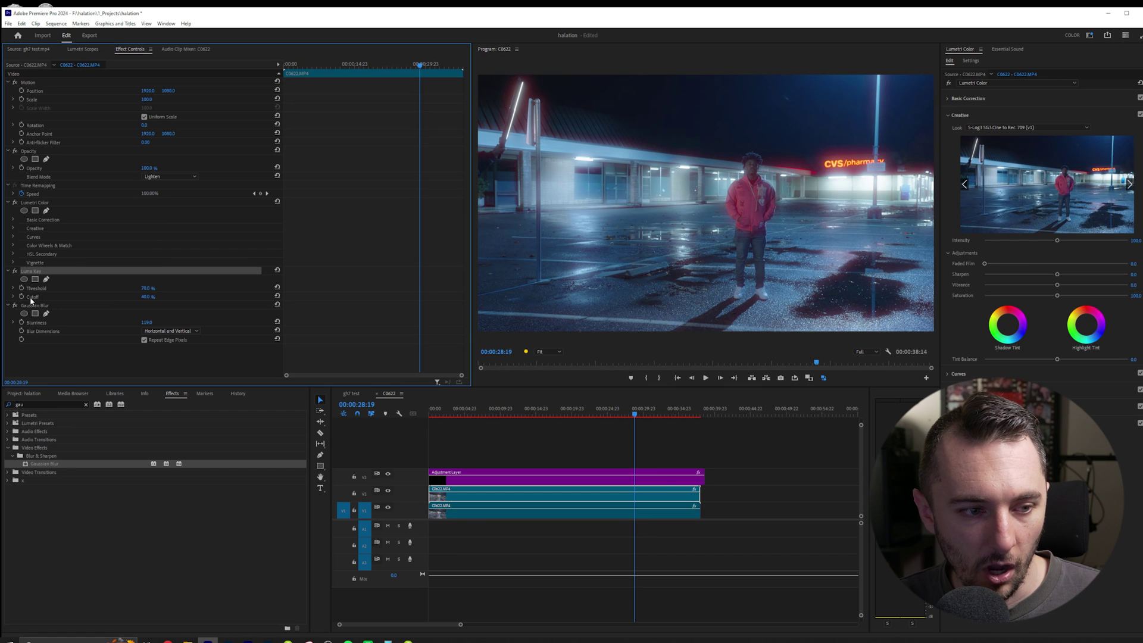
left_click(34, 307, "ctrl")
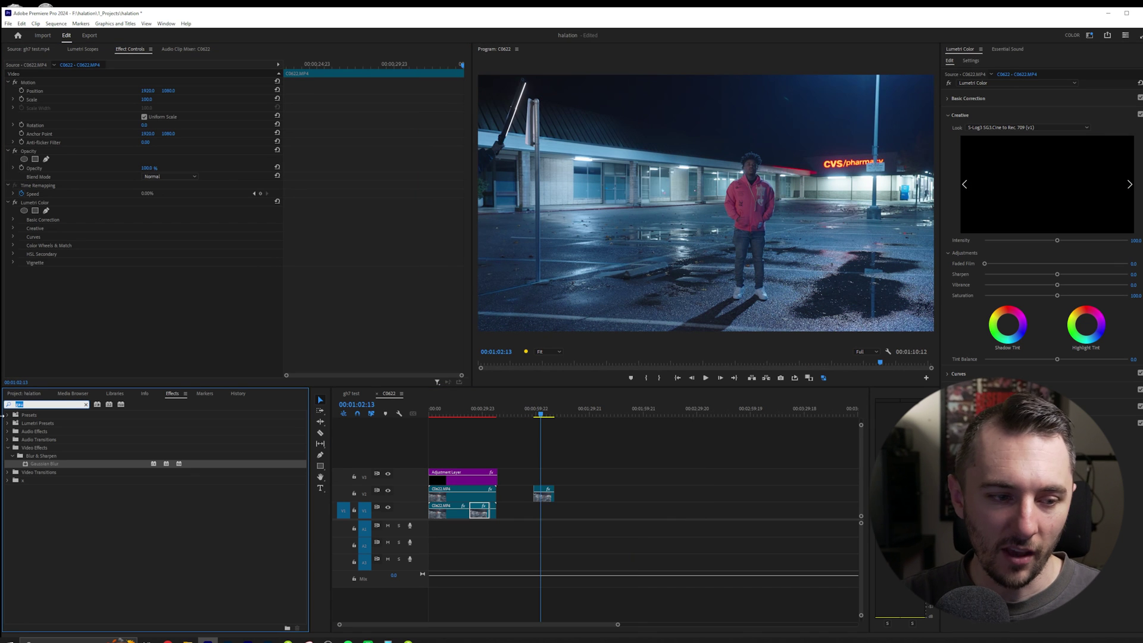
- Search 'deha' and apply Dehancer Pro v7.1.1 to the later C0622 clip
type("d")
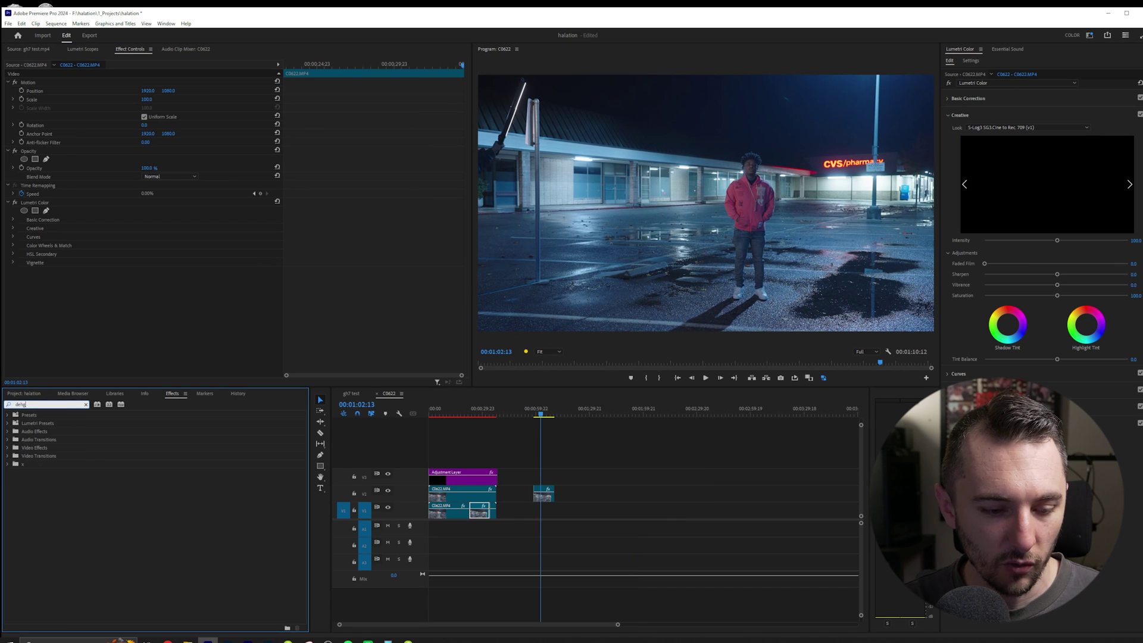
type("eha")
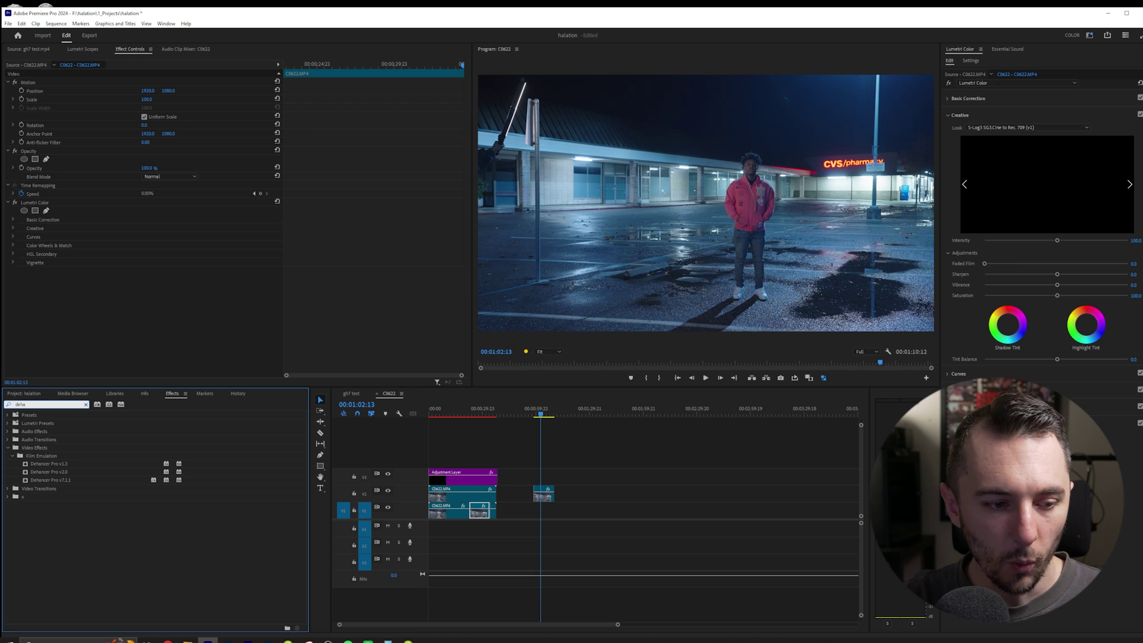
left_click_drag(50, 480, 548, 349)
left_click(547, 481)
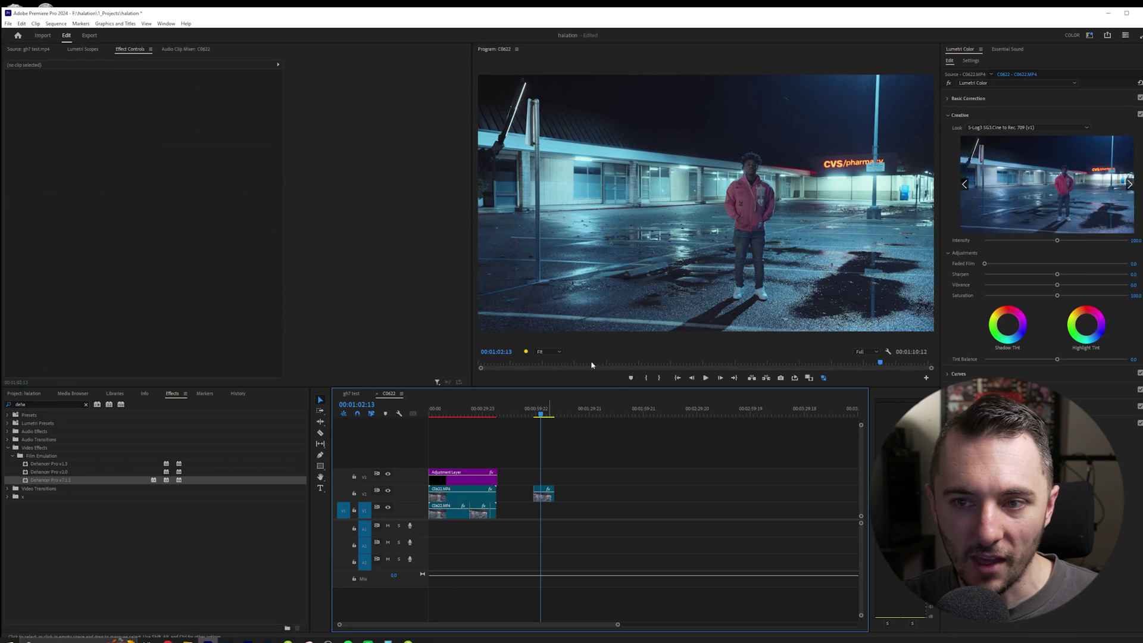
- In the Editing workspace, expand Dehancer's Input group and select the Lumetri Color effect
left_click(1090, 35)
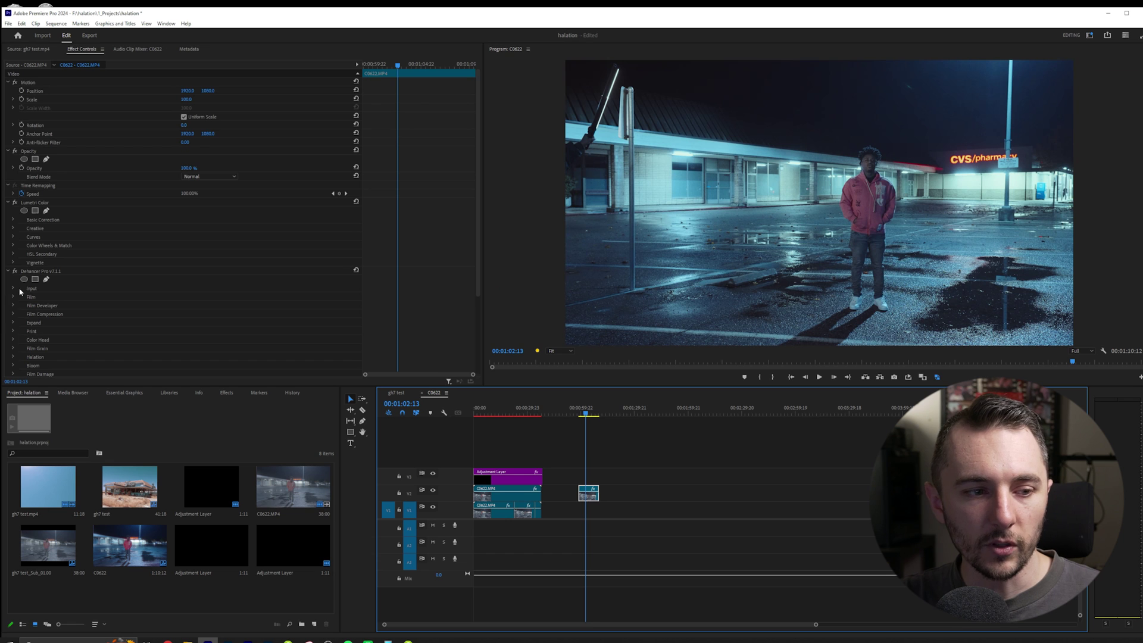
scroll(45, 304, "down", 2)
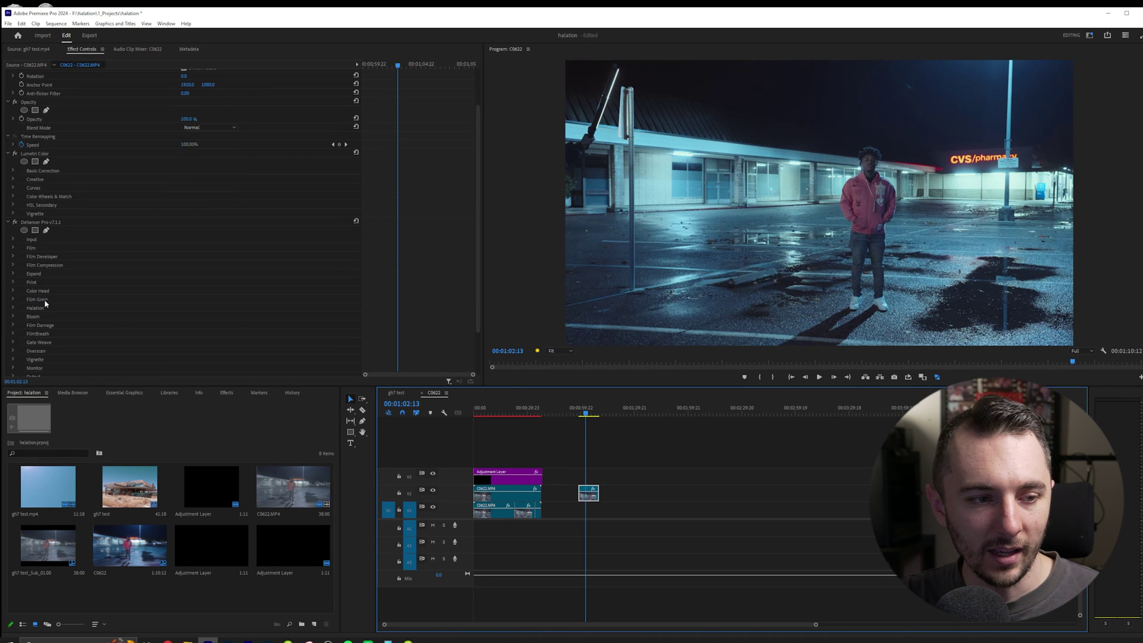
left_click(13, 239)
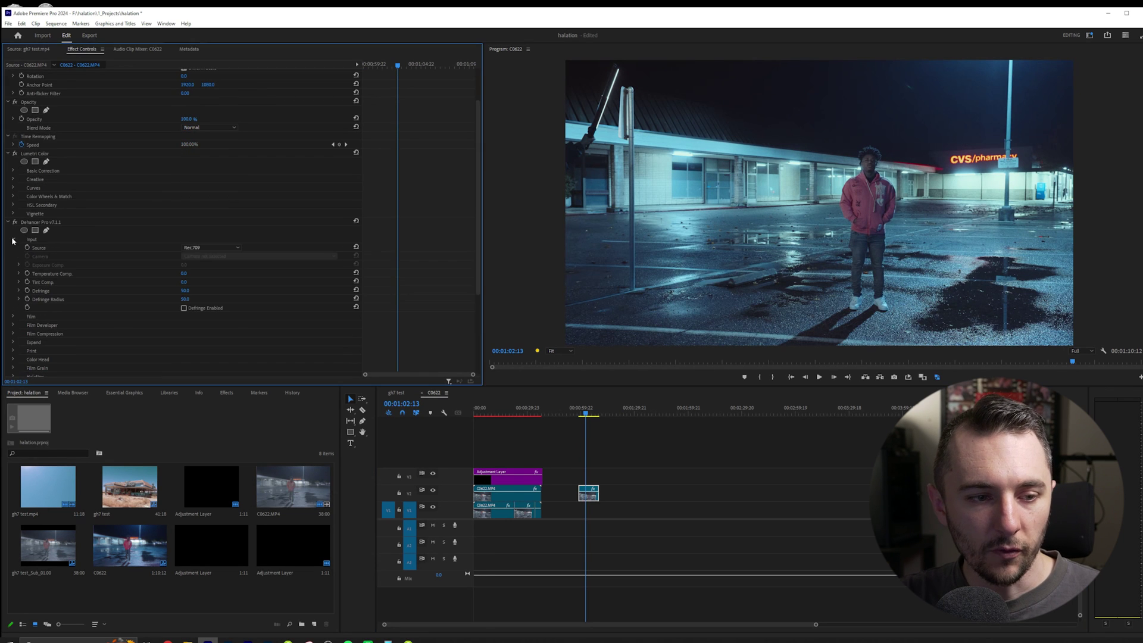
left_click(230, 247)
left_click(229, 248)
scroll(261, 286, "down", 2)
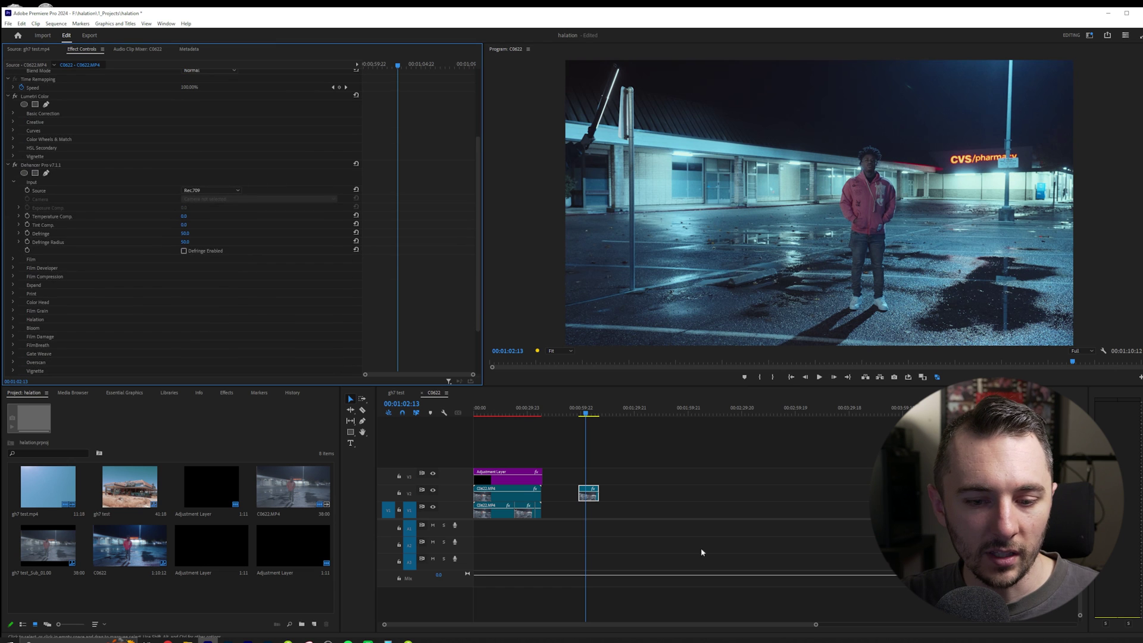
left_click(590, 499)
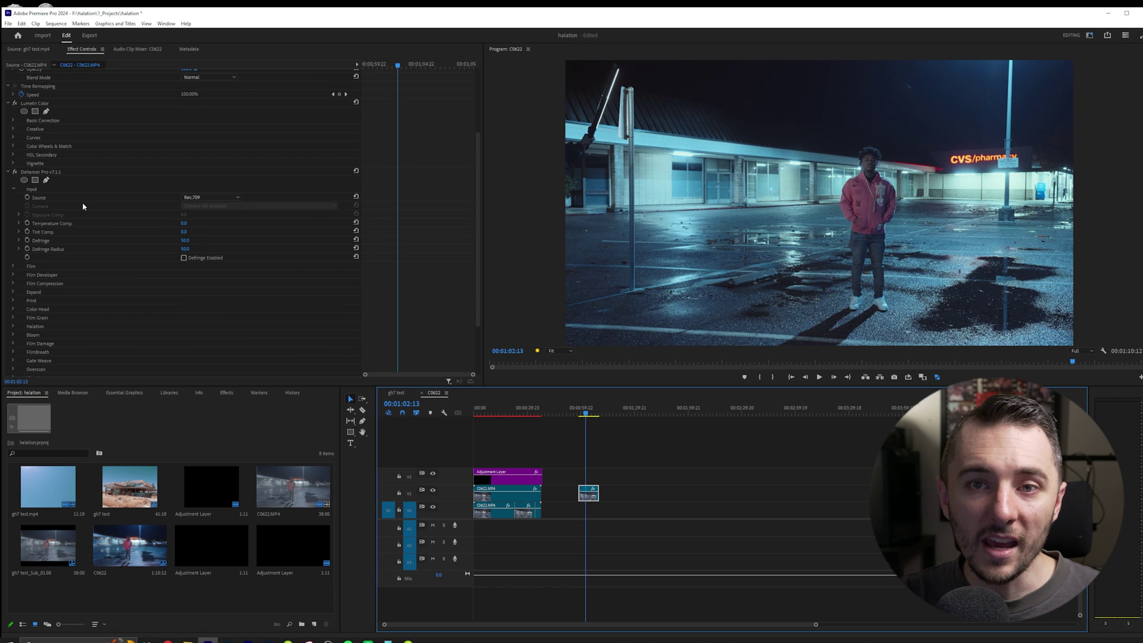
left_click(33, 105)
- Delete Lumetri Color and set Dehancer input to Sony Alpha 7S II S-Log3 S-Gamut3, exposure compensation 0.5
key("Delete")
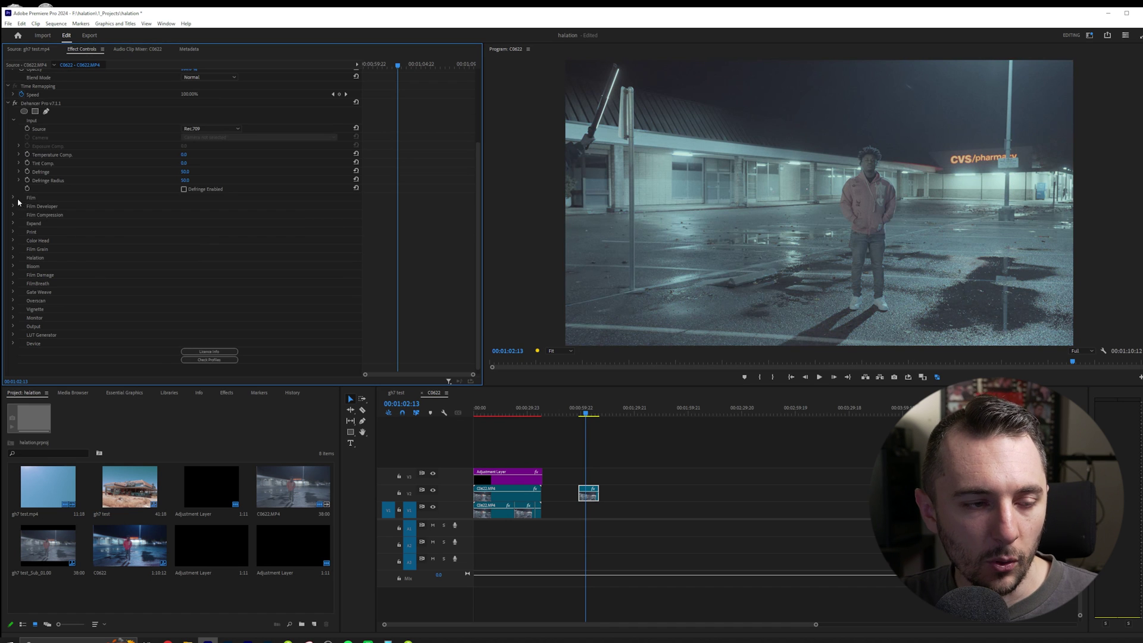
left_click(215, 128)
left_click(225, 191)
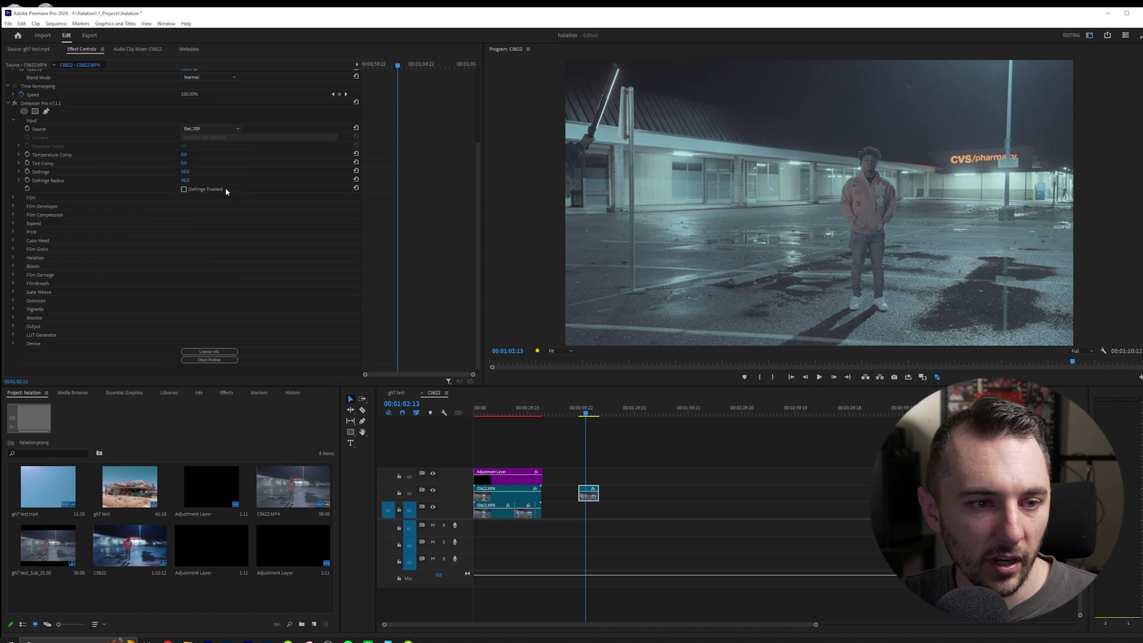
left_click(211, 129)
left_click(212, 138)
left_click(238, 137)
scroll(223, 369, "down", 3)
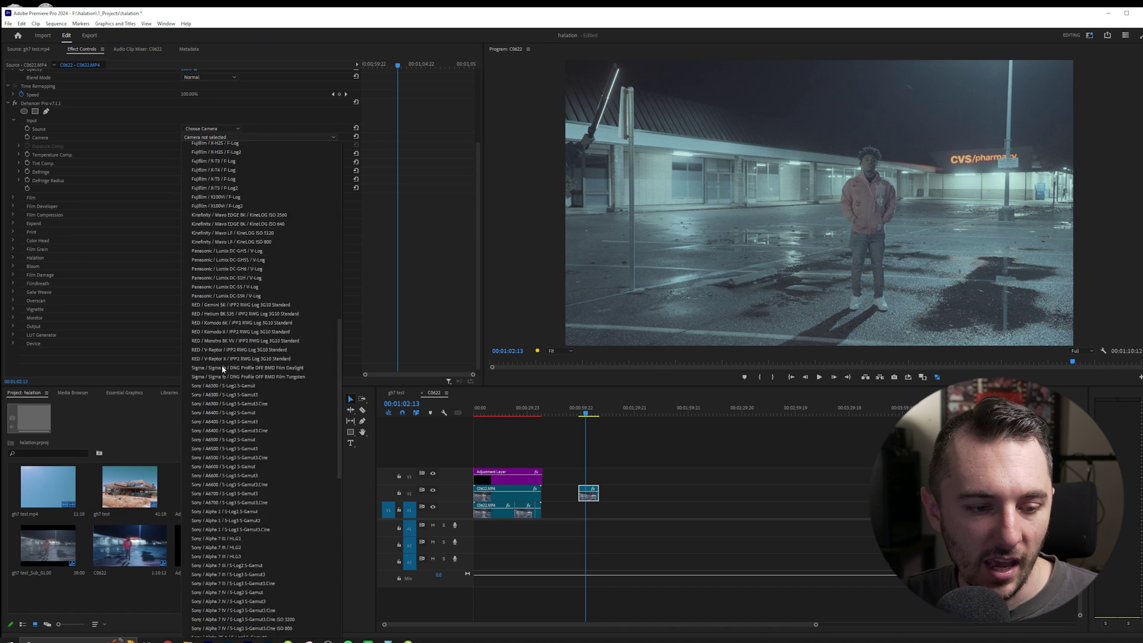
scroll(222, 369, "down", 3)
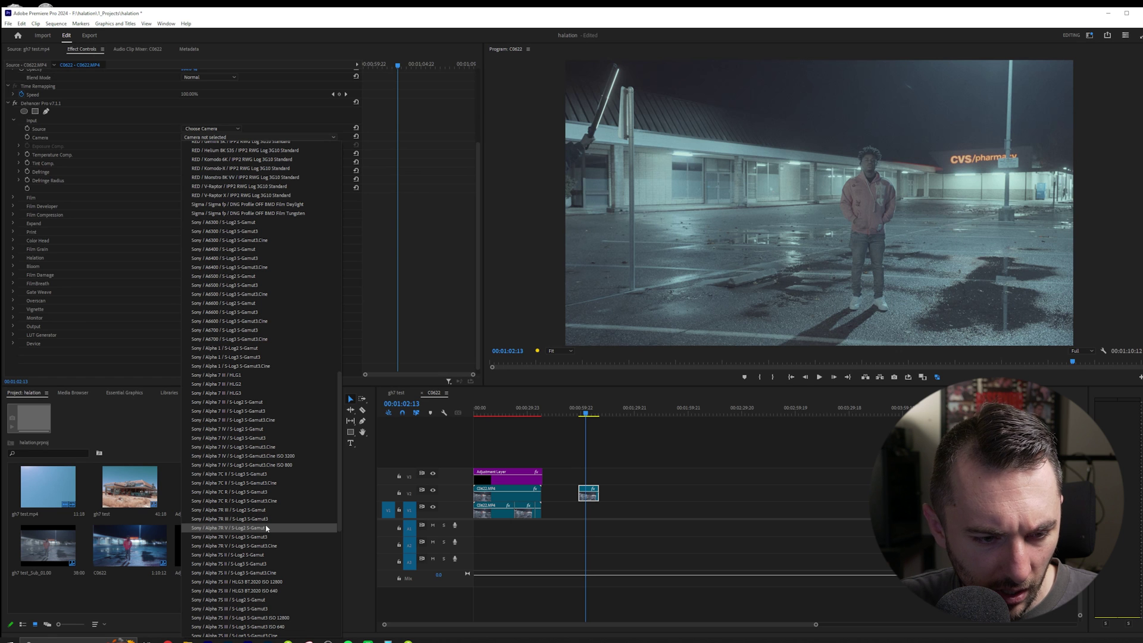
left_click(272, 563)
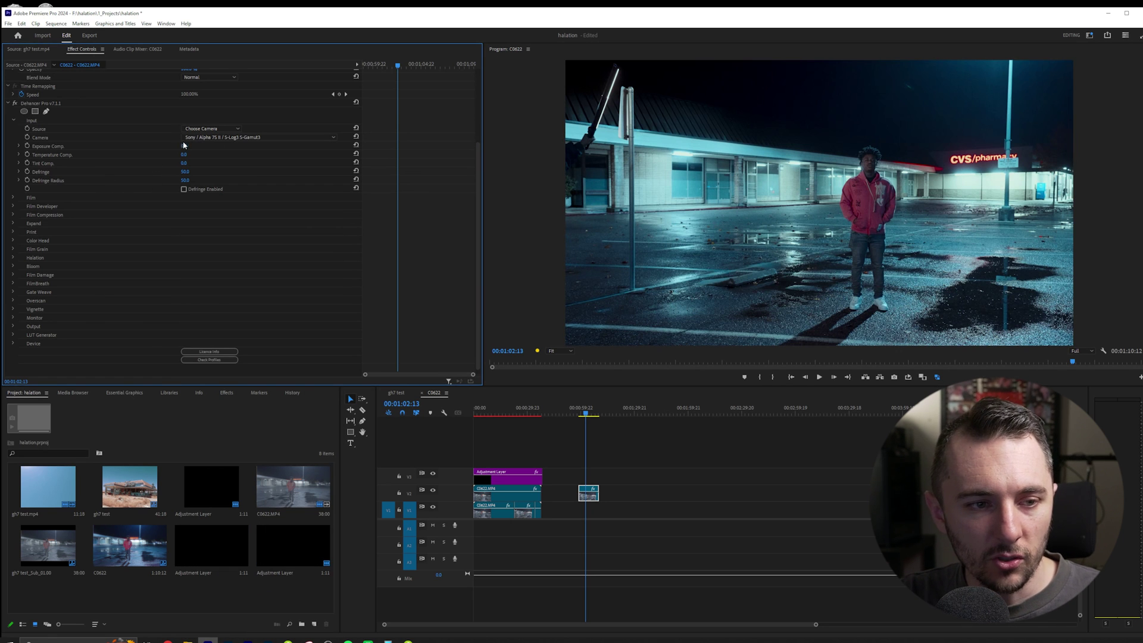
mouse_move(183, 144)
left_mouse_down()
mouse_move(206, 145)
mouse_move(192, 145)
left_mouse_up()
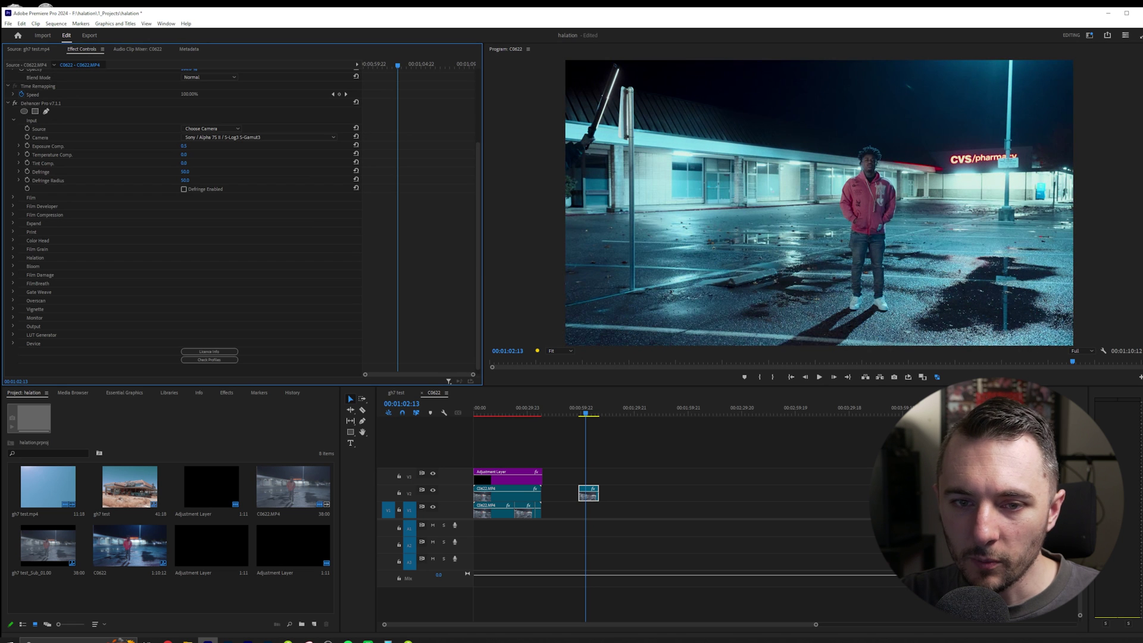
- Set Dehancer's film profile to Prokudin-Gorskiy 1906 (experimental)
left_click(13, 197)
left_click(213, 206)
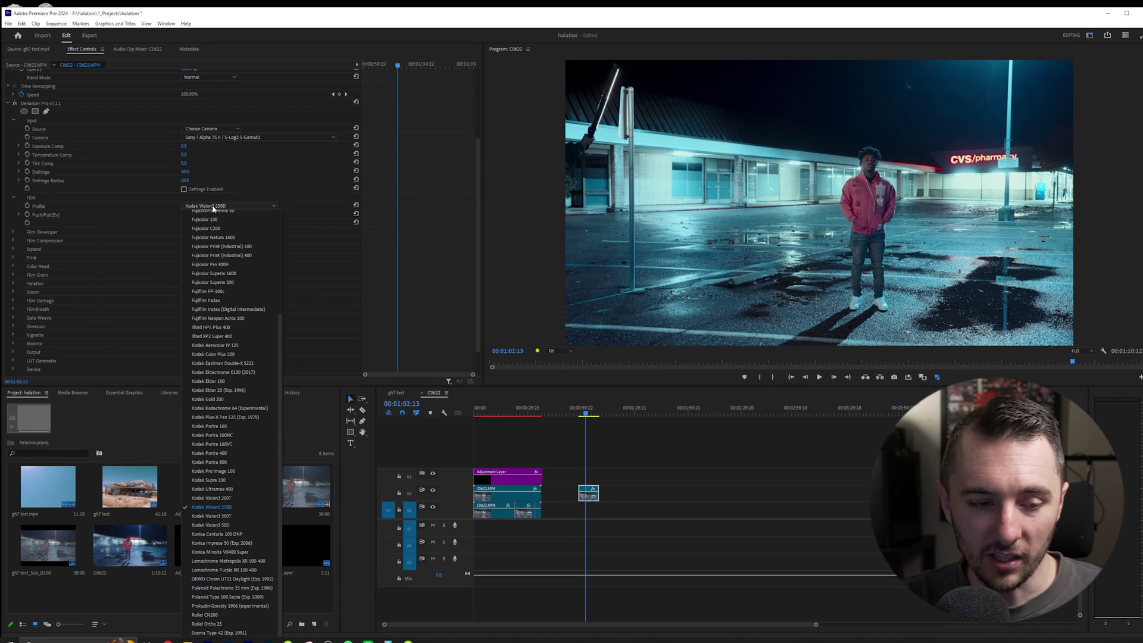
left_click(253, 207)
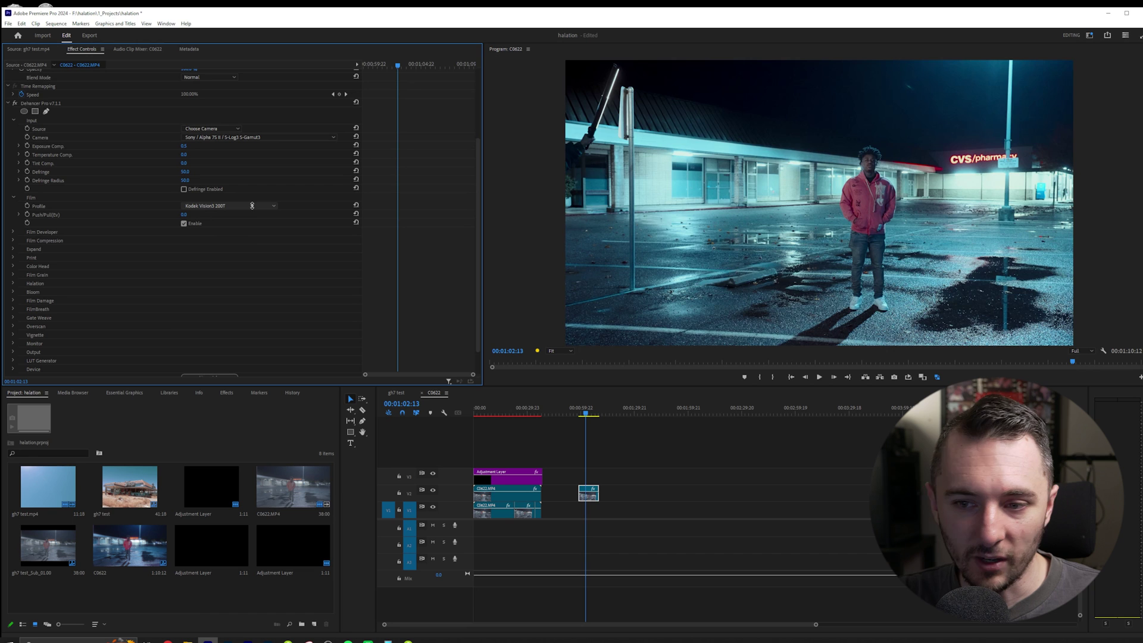
scroll(252, 206, "down", 2)
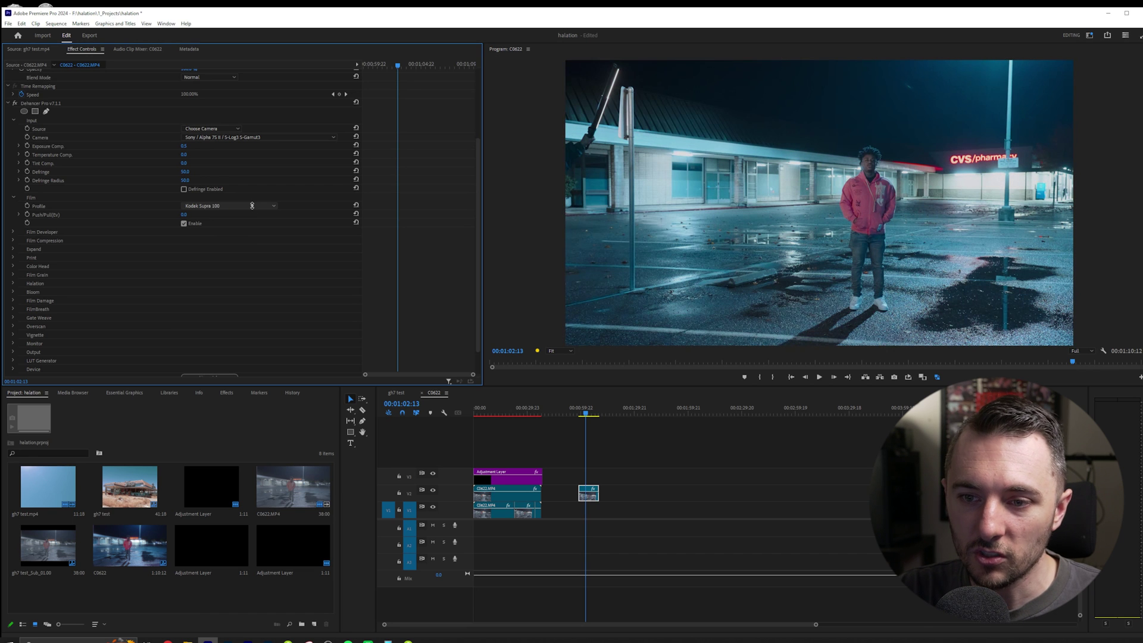
scroll(253, 206, "down", 1)
left_click(253, 207)
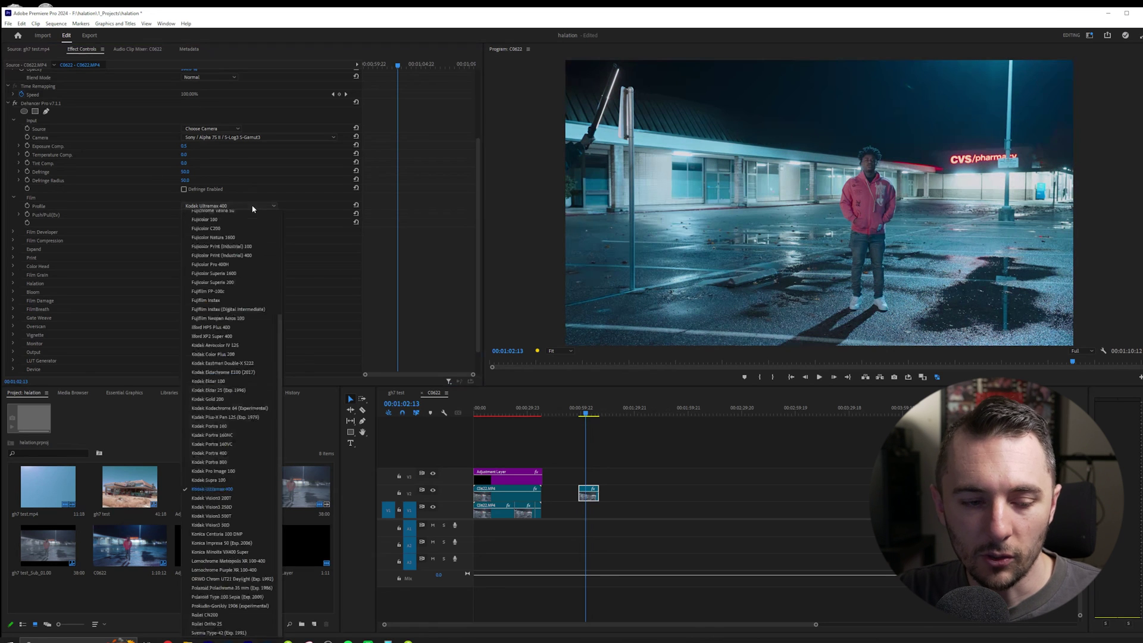
left_click(238, 597)
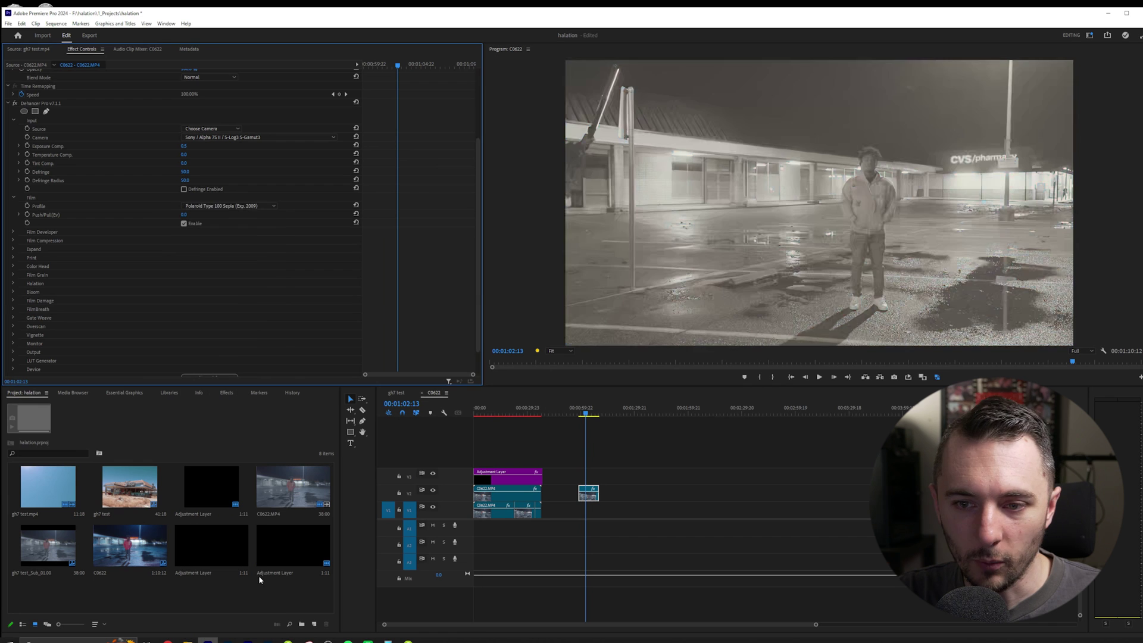
- Set Push/Pull to 2.0 and expand the Film Developer settings
scroll(271, 209, "down", 1)
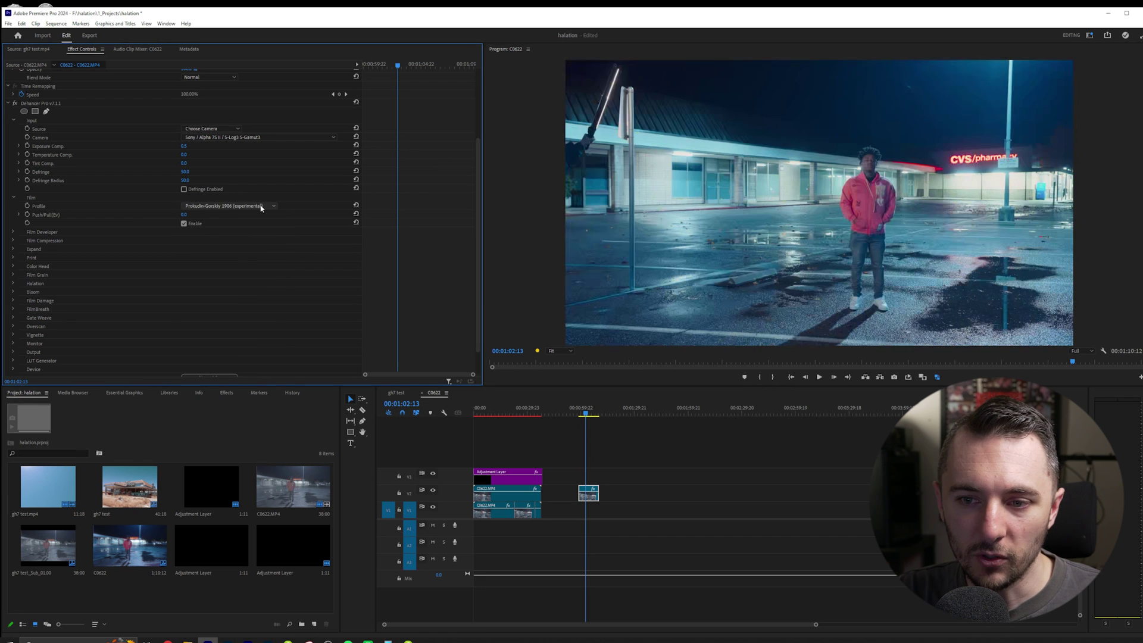
scroll(262, 209, "down", 1)
scroll(260, 208, "down", 1)
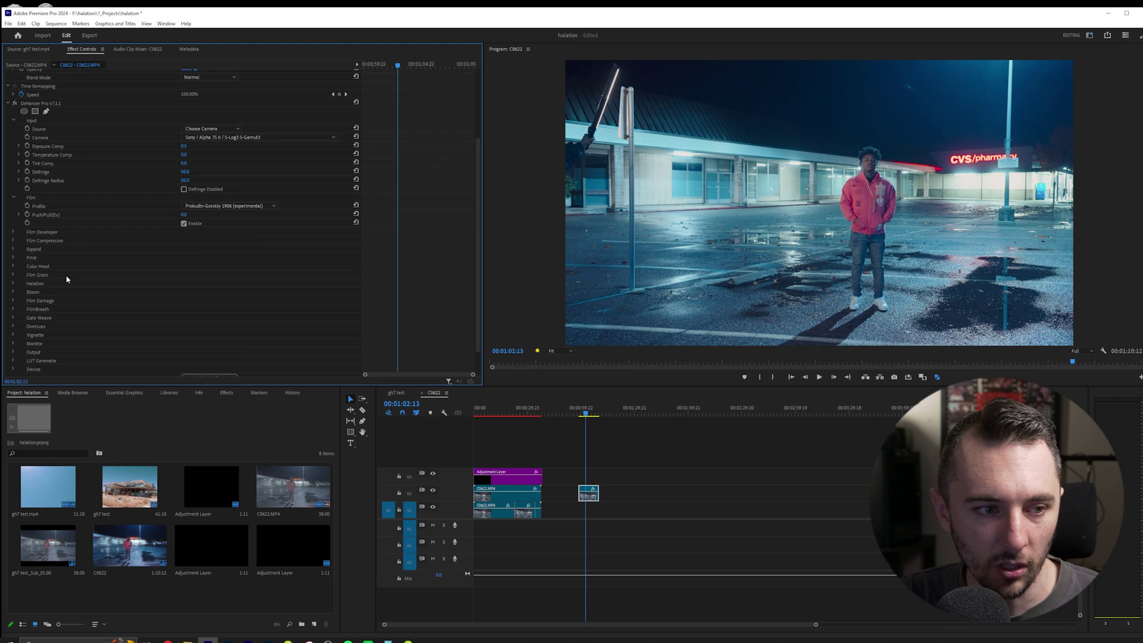
scroll(68, 279, "down", 2)
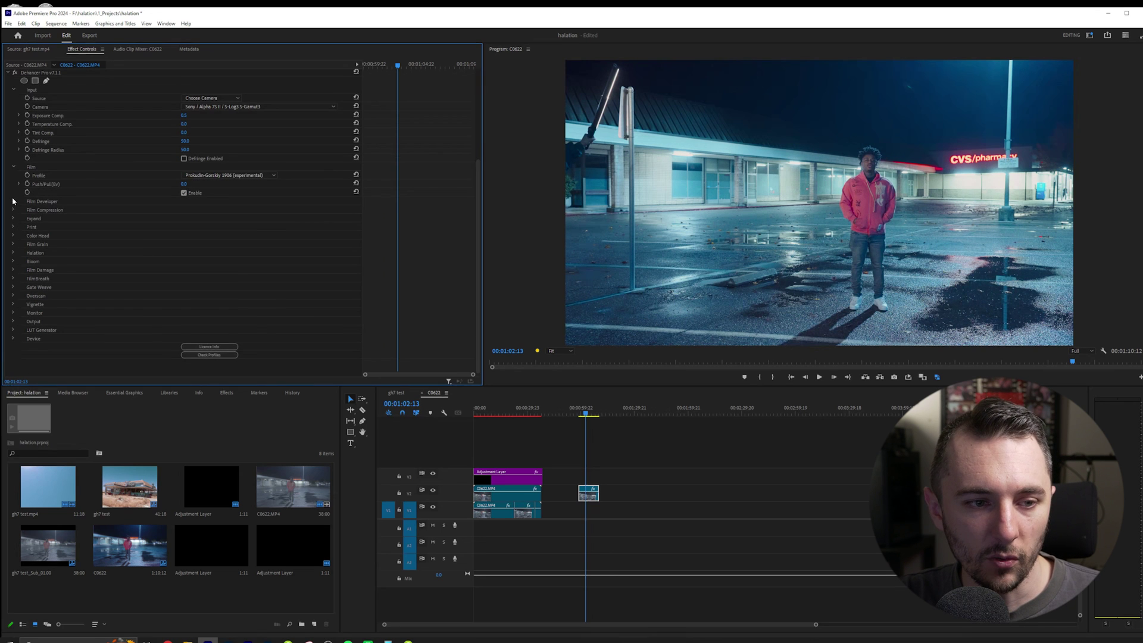
mouse_move(182, 185)
left_mouse_down()
mouse_move(197, 185)
mouse_move(182, 184)
left_mouse_up()
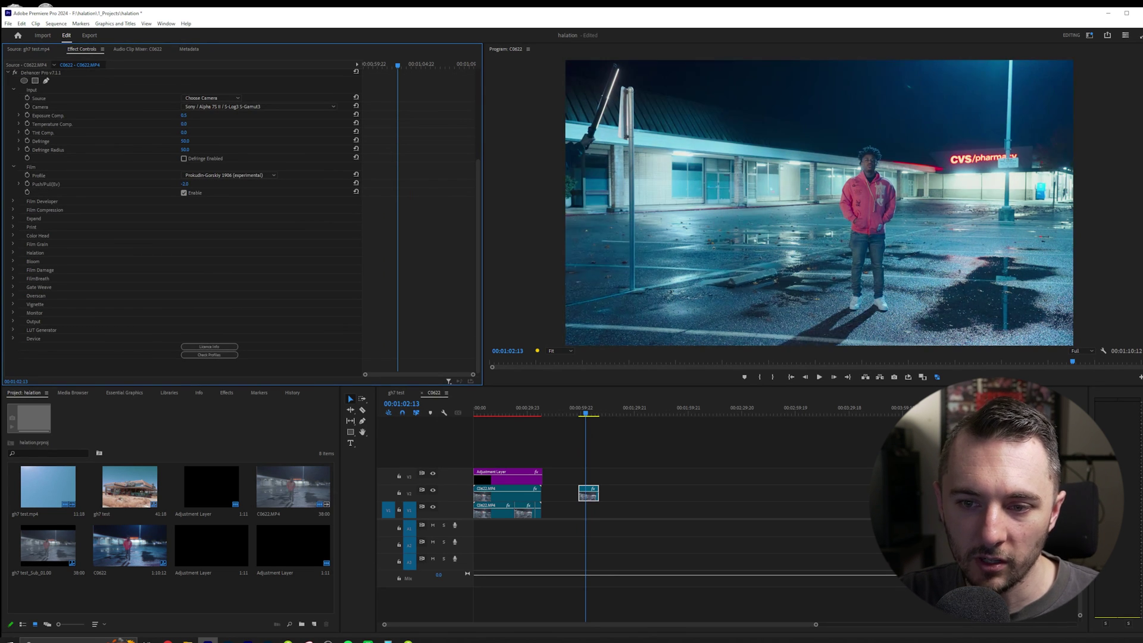
left_click(14, 202)
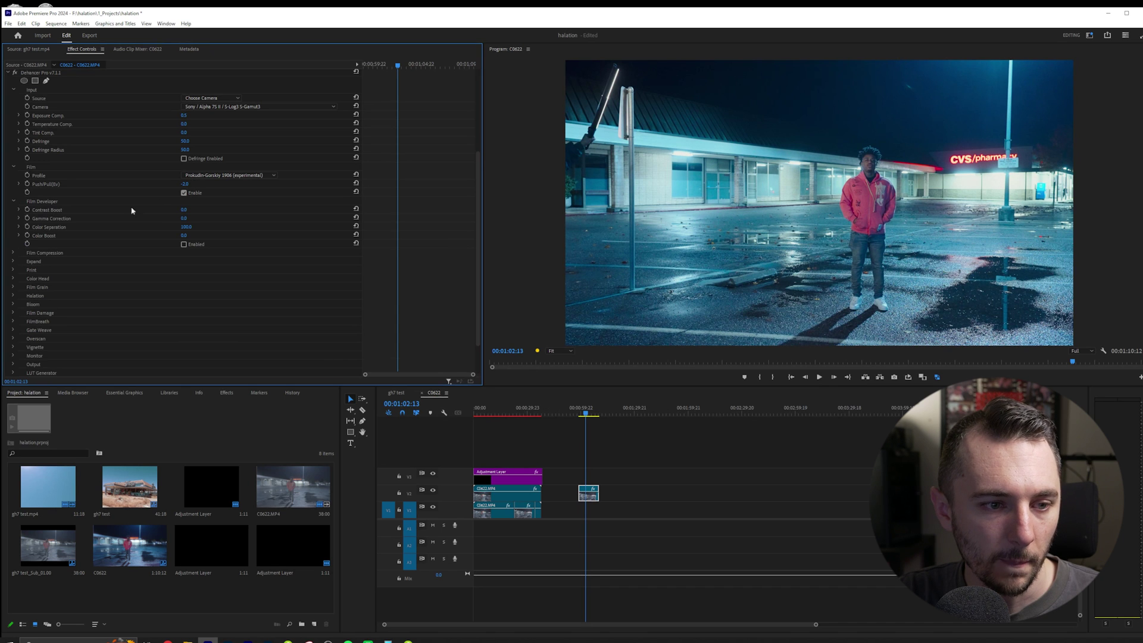
- Enable Film Developer with Contrast Boost 10 and disable Film Grain
left_click(184, 245)
left_click_drag(184, 209, 191, 210)
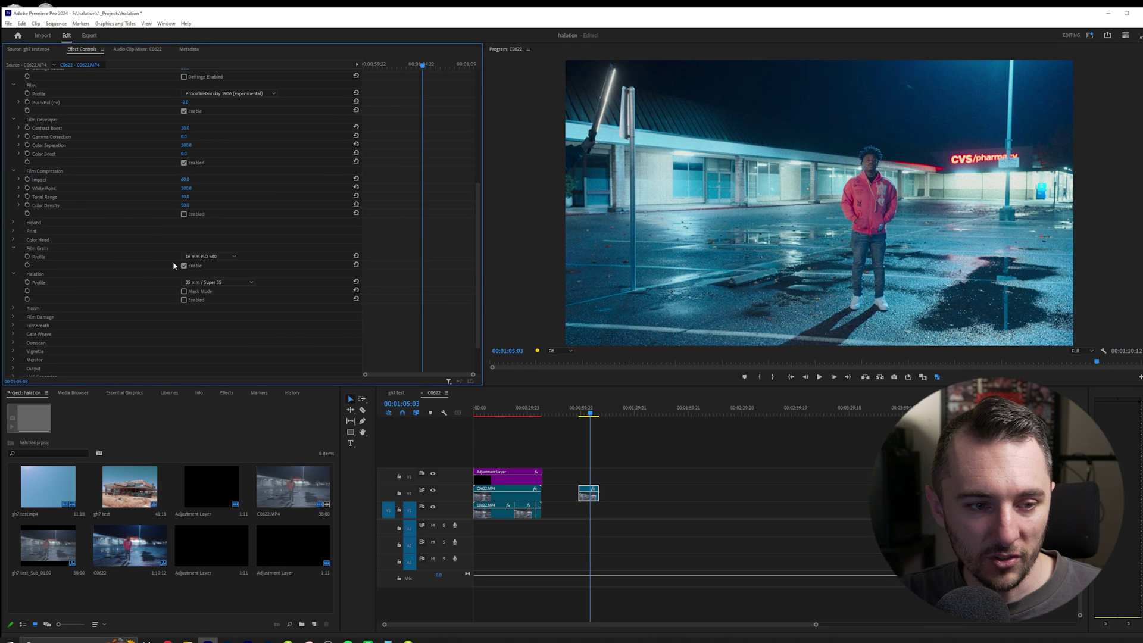
left_click(184, 265)
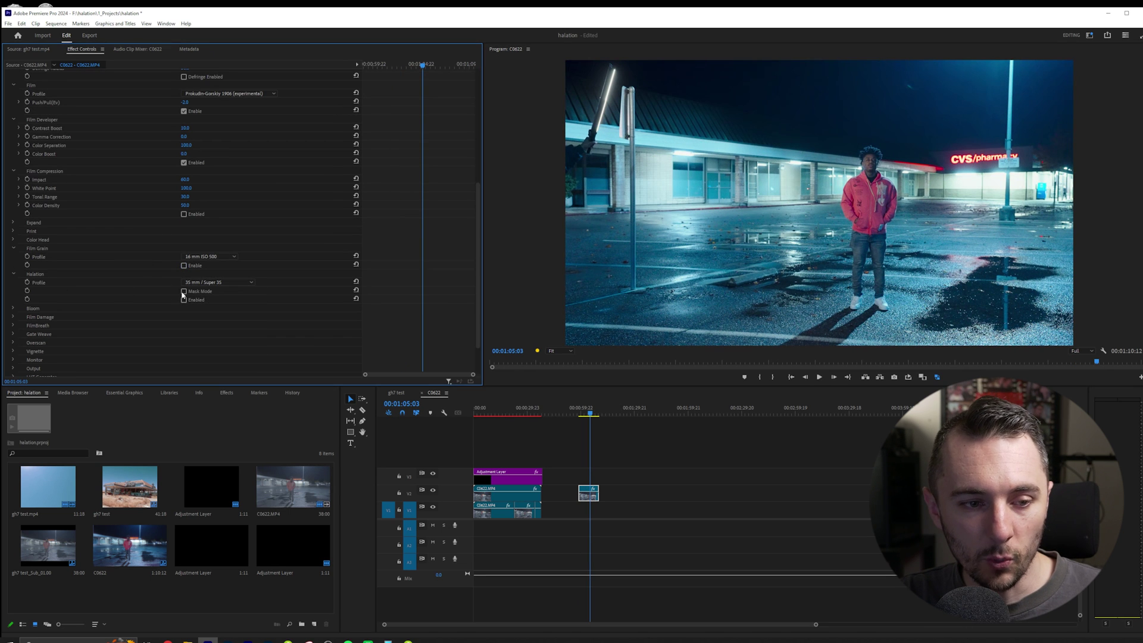
- Enable halation with mask preview, trying the 16 mm / Super 16 and 8 mm / Super 8 No Remjet profiles
left_click(229, 282)
left_click(213, 316)
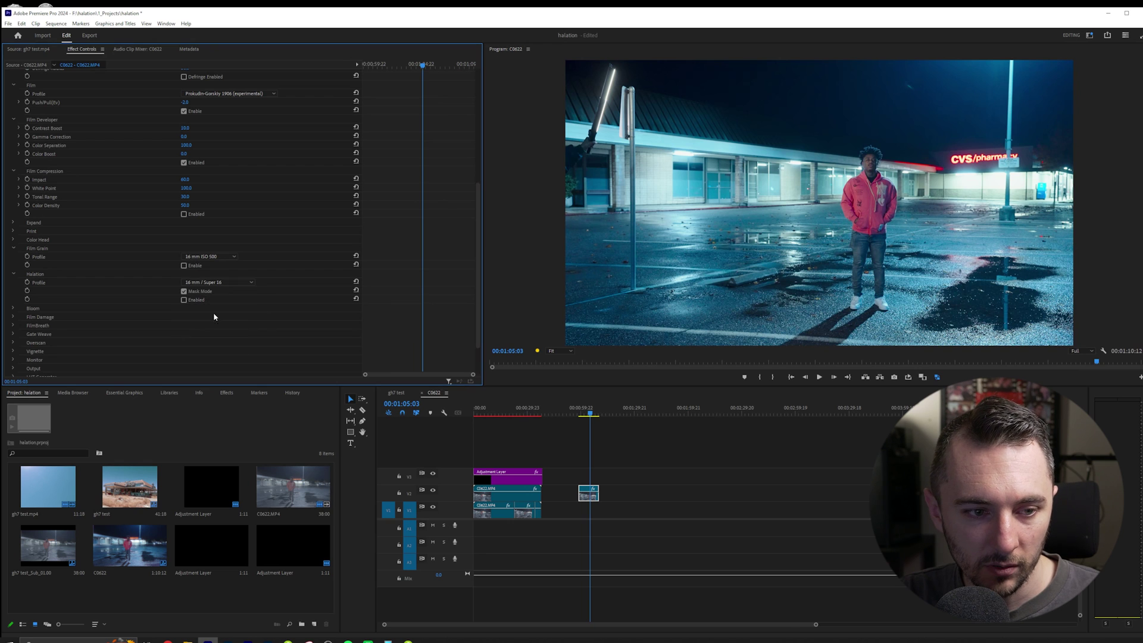
left_click(184, 301)
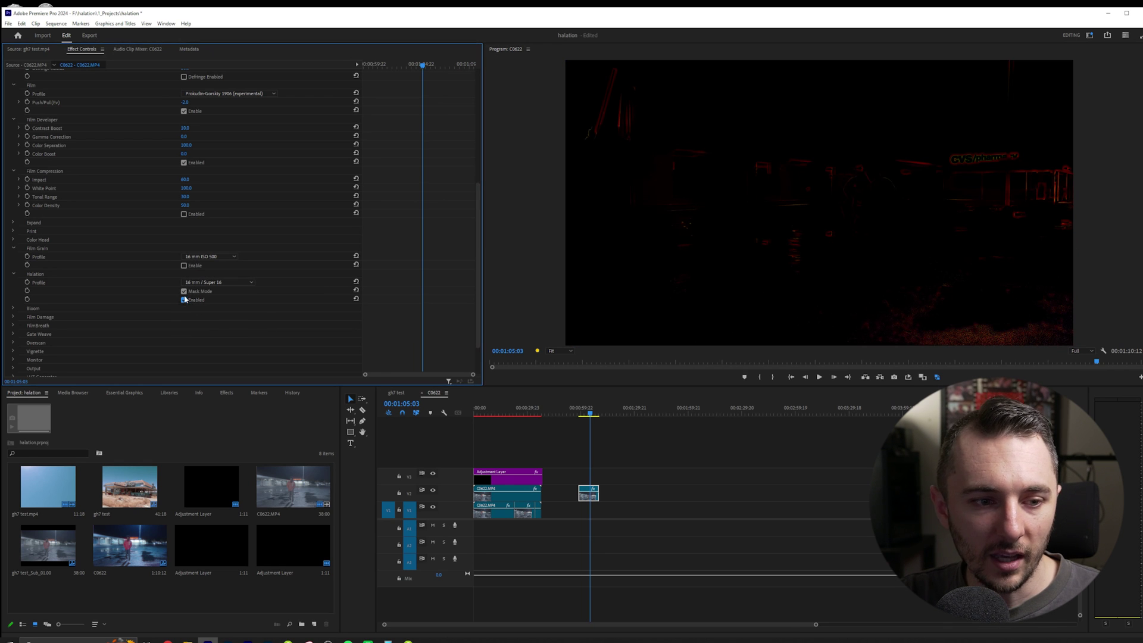
left_click(231, 283)
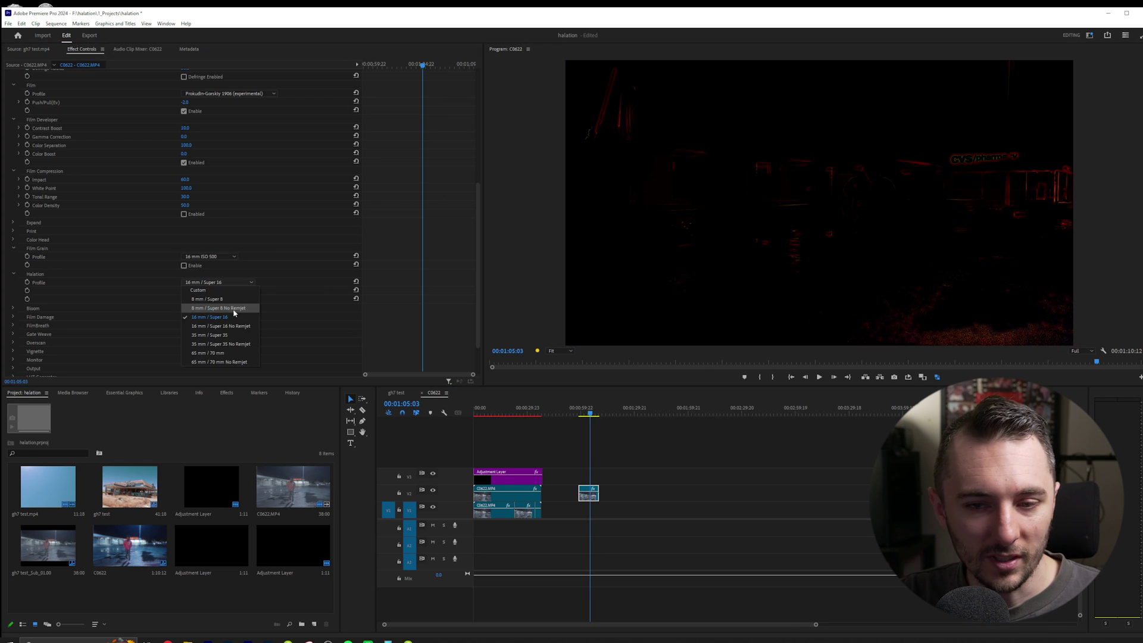
left_click(234, 311)
scroll(219, 288, "up", 1)
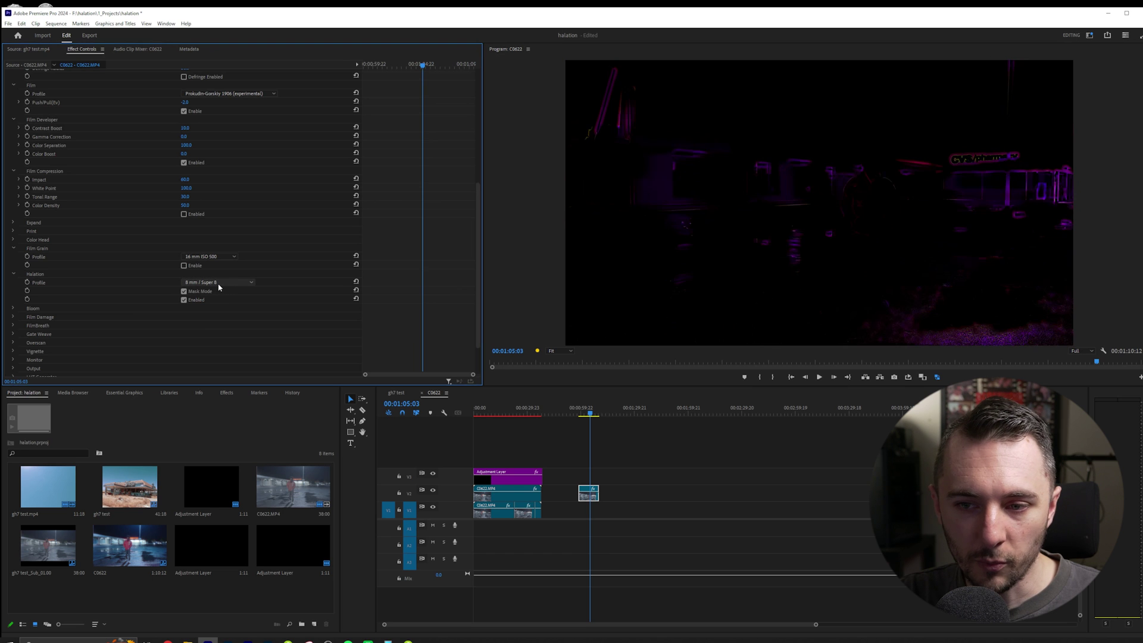
scroll(218, 284, "up", 1)
scroll(219, 288, "up", 1)
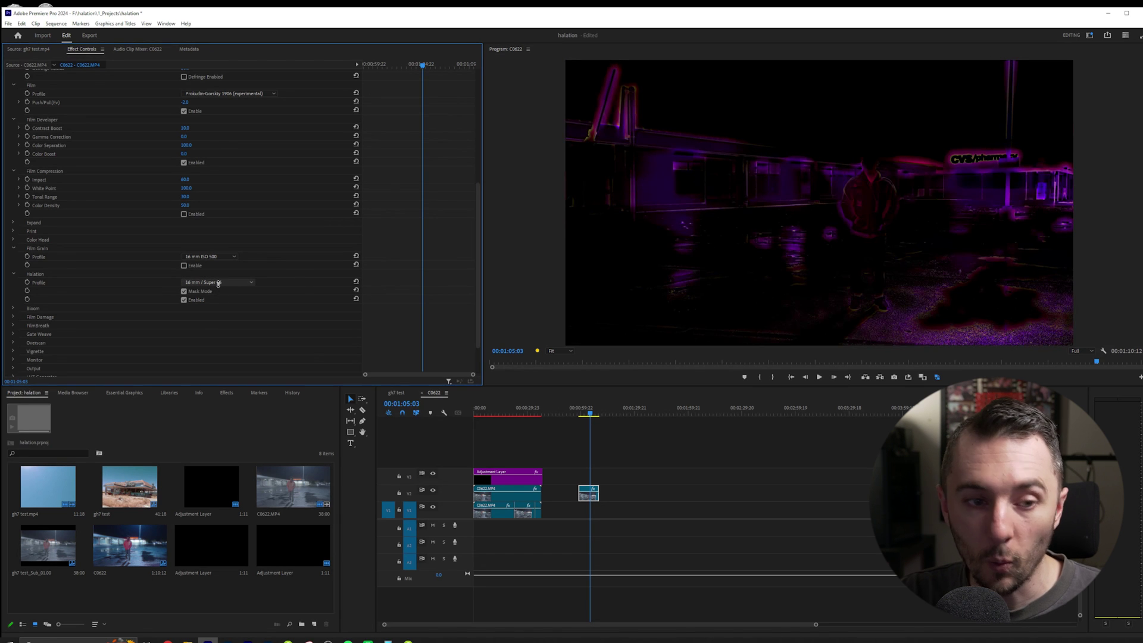
scroll(219, 288, "down", 1)
- Try 35 mm / Super 35 No Remjet halation, turn off the mask preview, and view the Custom parameters
left_click(218, 285)
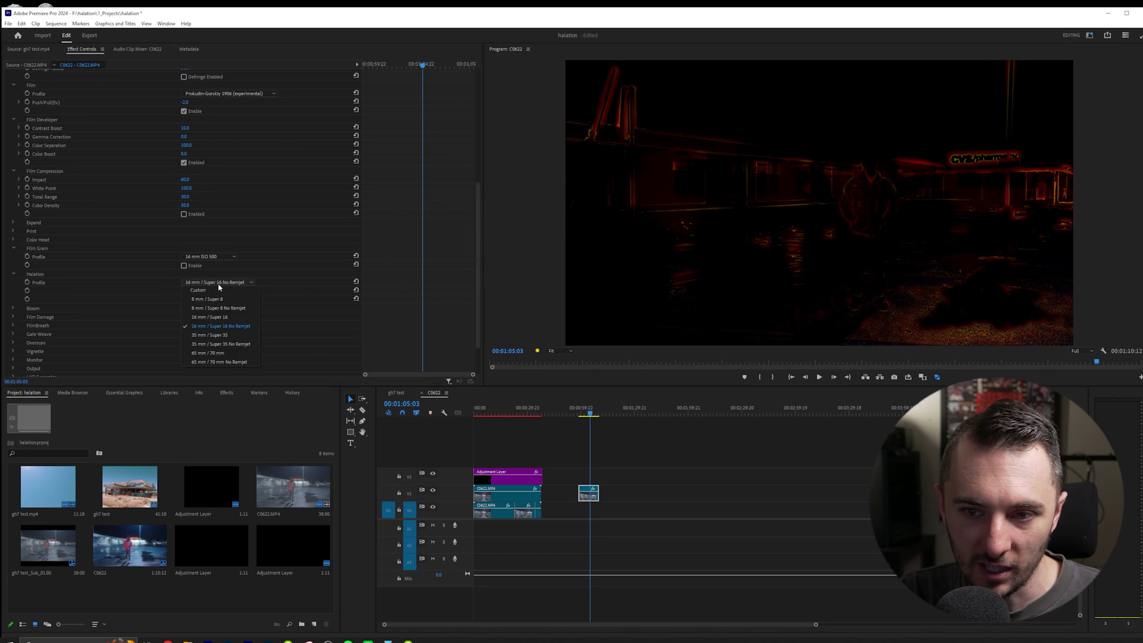
left_click(226, 344)
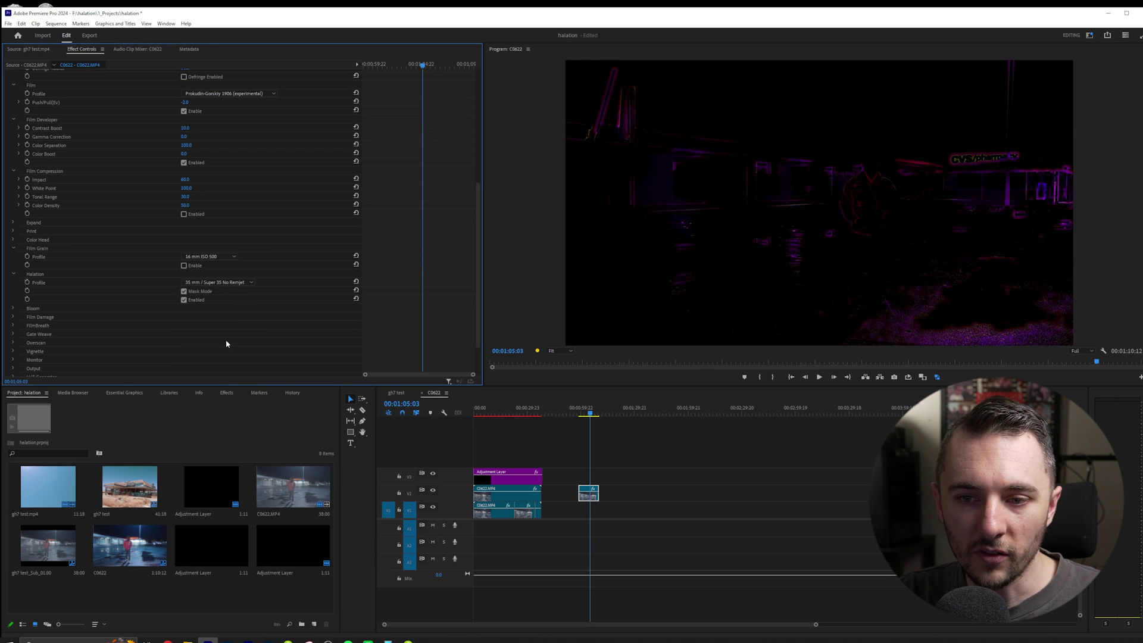
scroll(214, 291, "up", 1)
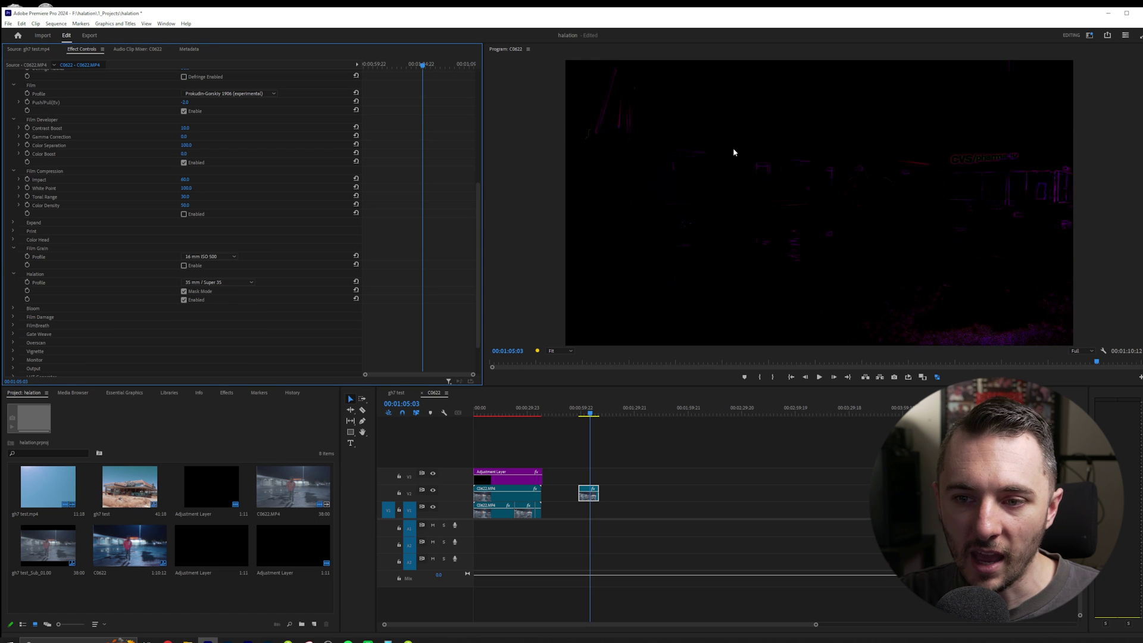
left_click(184, 292)
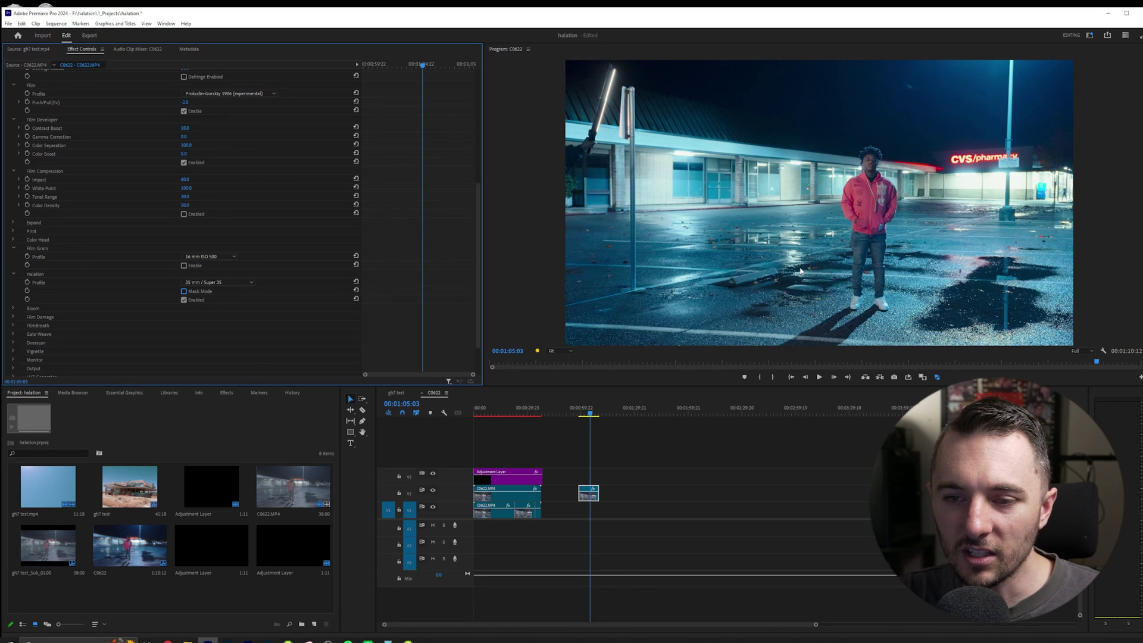
left_click(224, 283)
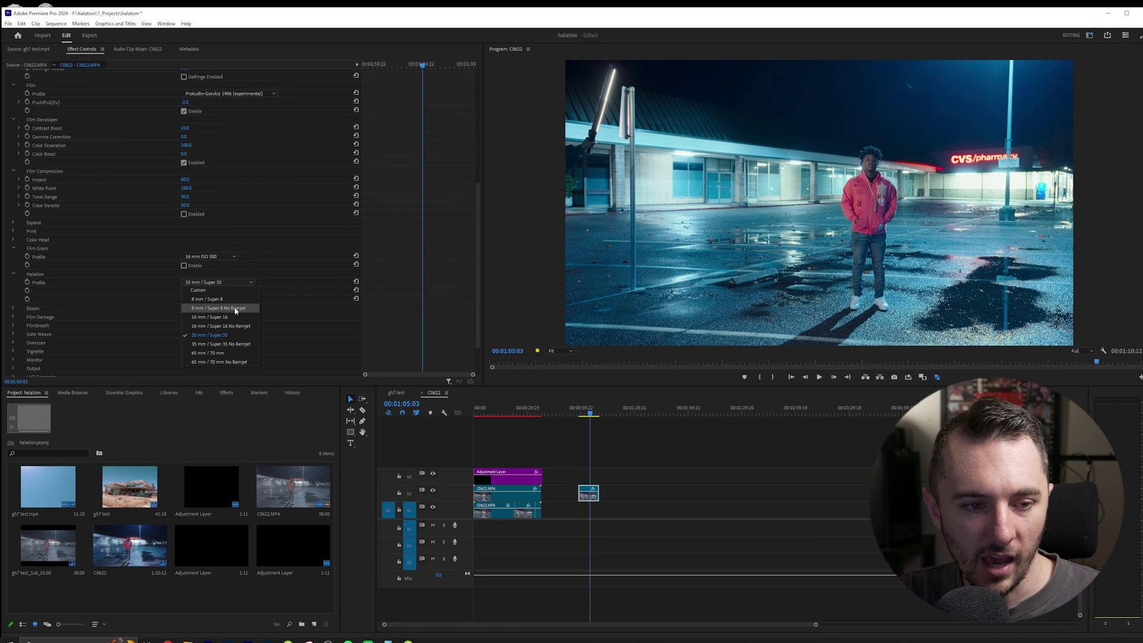
left_click(236, 309)
scroll(226, 284, "down", 2)
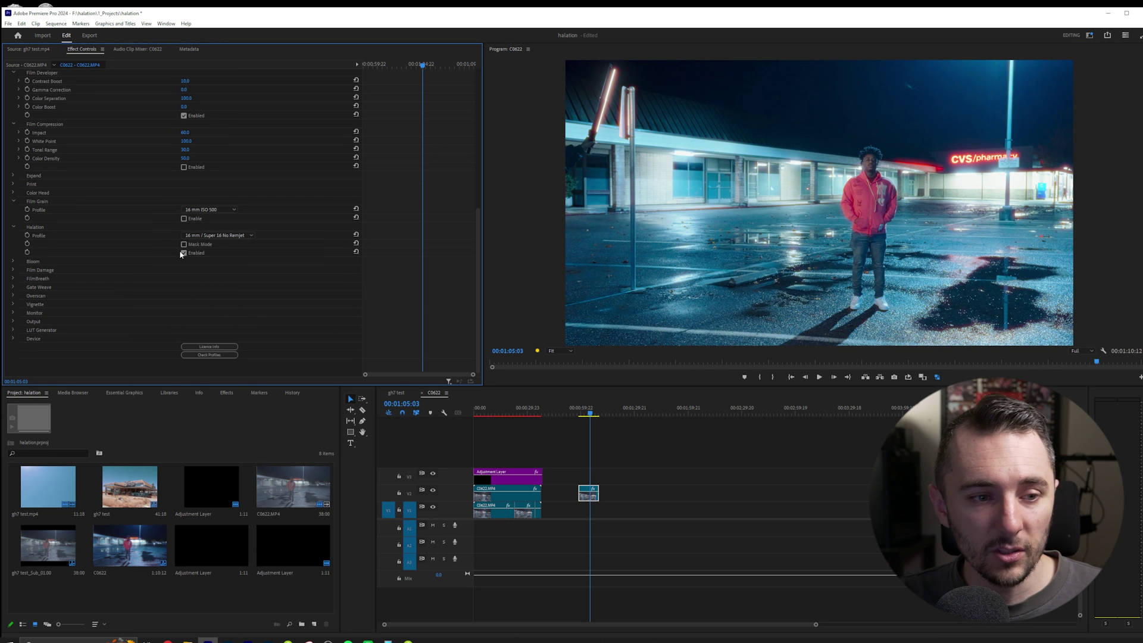
left_click(191, 235)
left_click(195, 244)
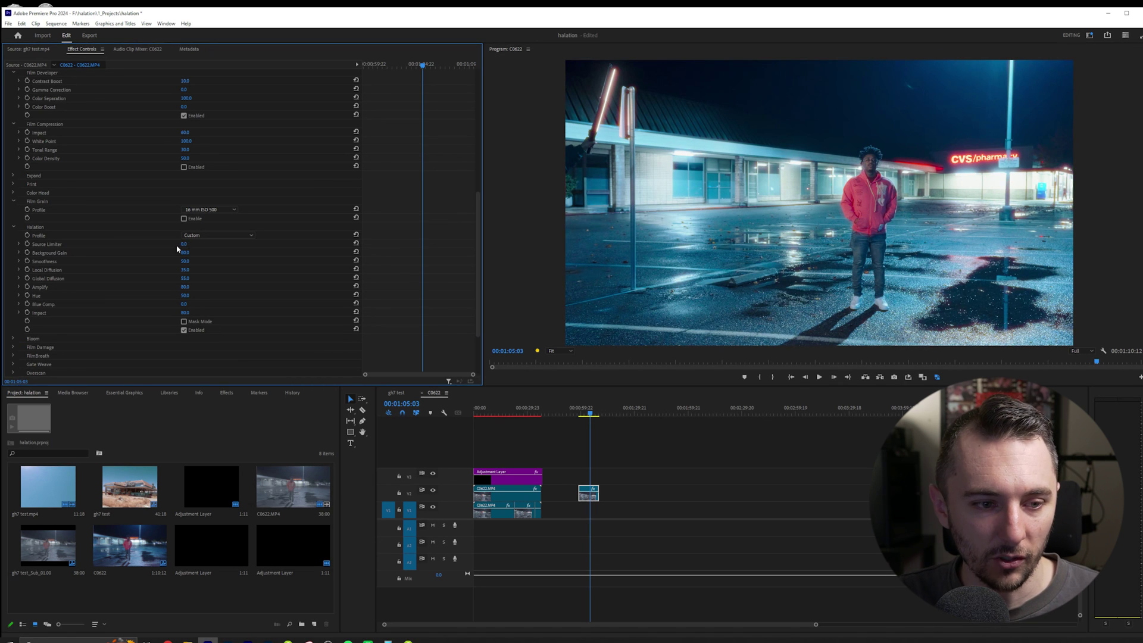
- Settle halation on 16 mm / Super 16 No Remjet, toggling it off and on to compare
left_click(202, 235)
left_click(220, 264)
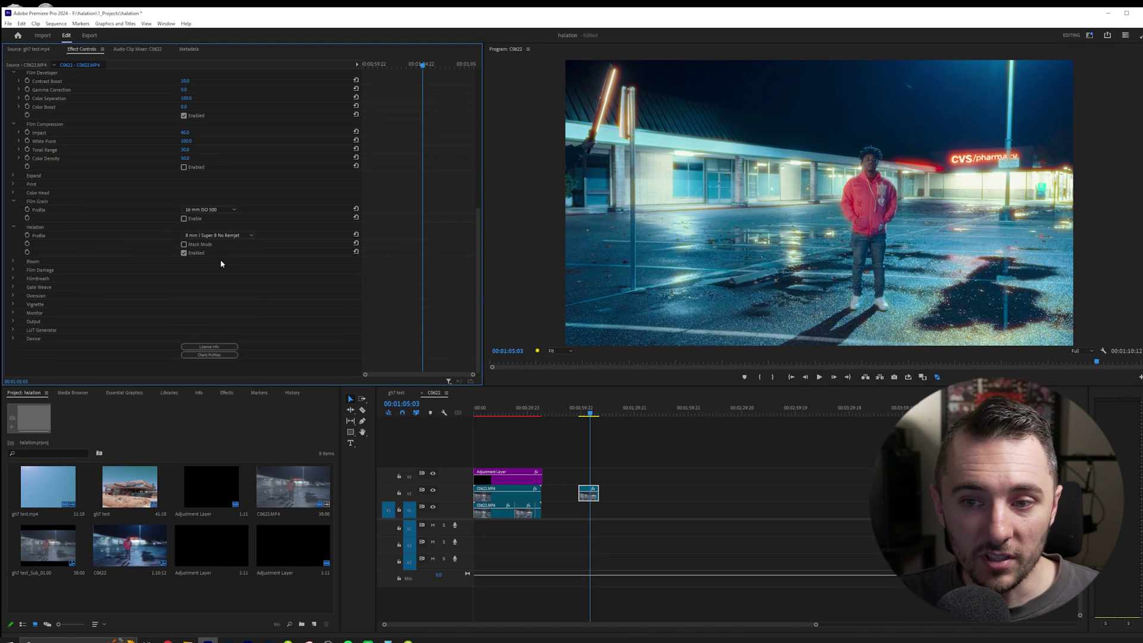
left_click(224, 236)
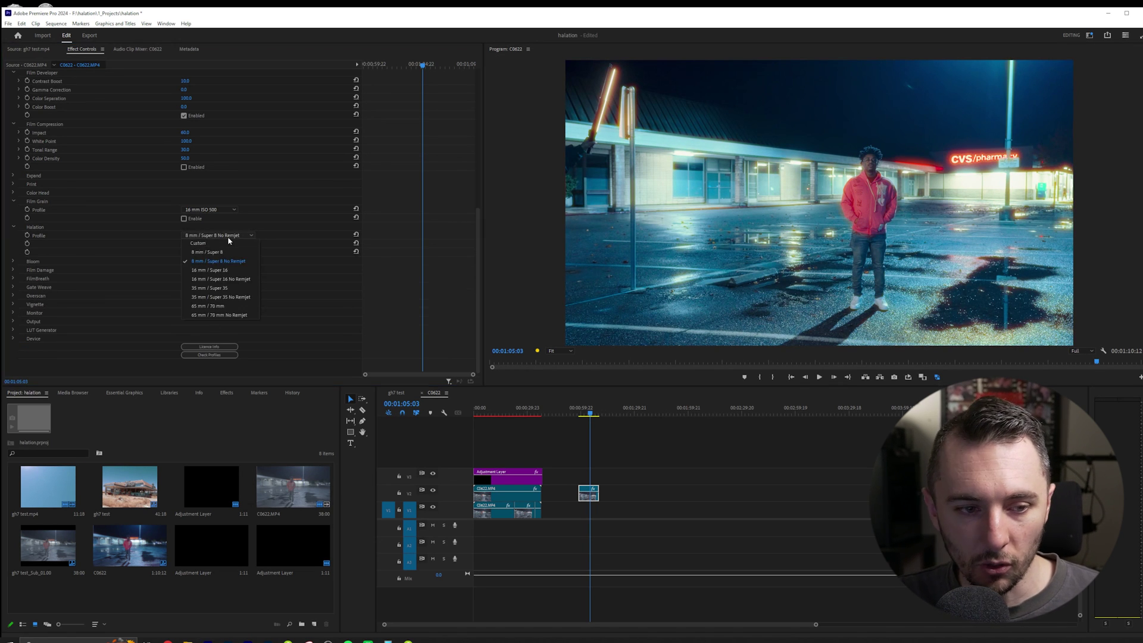
left_click(223, 276)
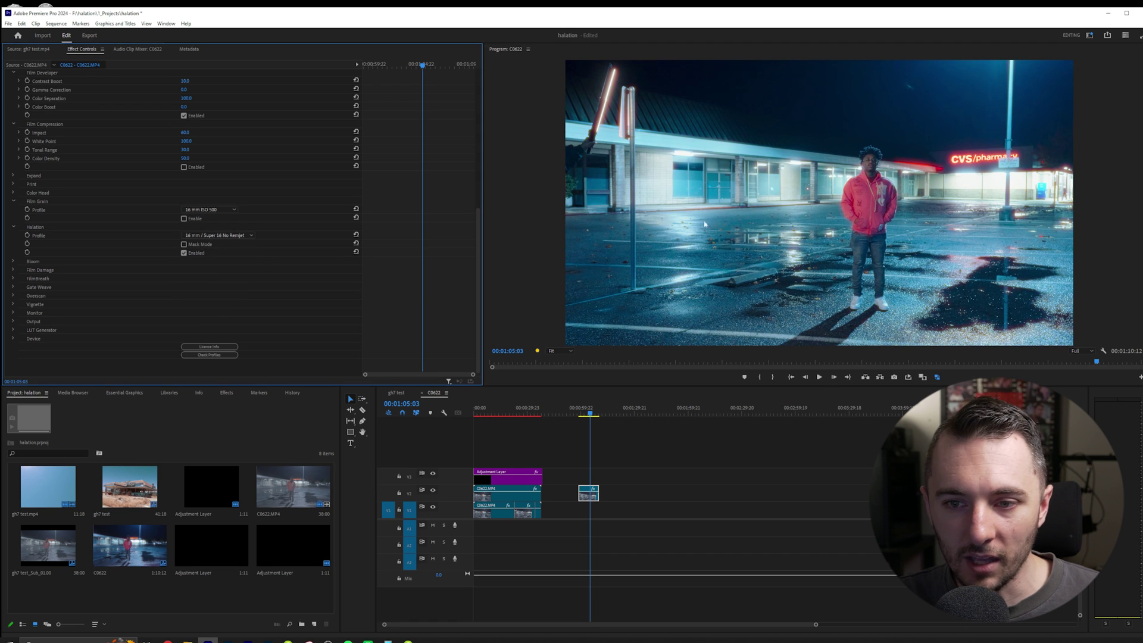
left_click(184, 253)
left_click(184, 253)
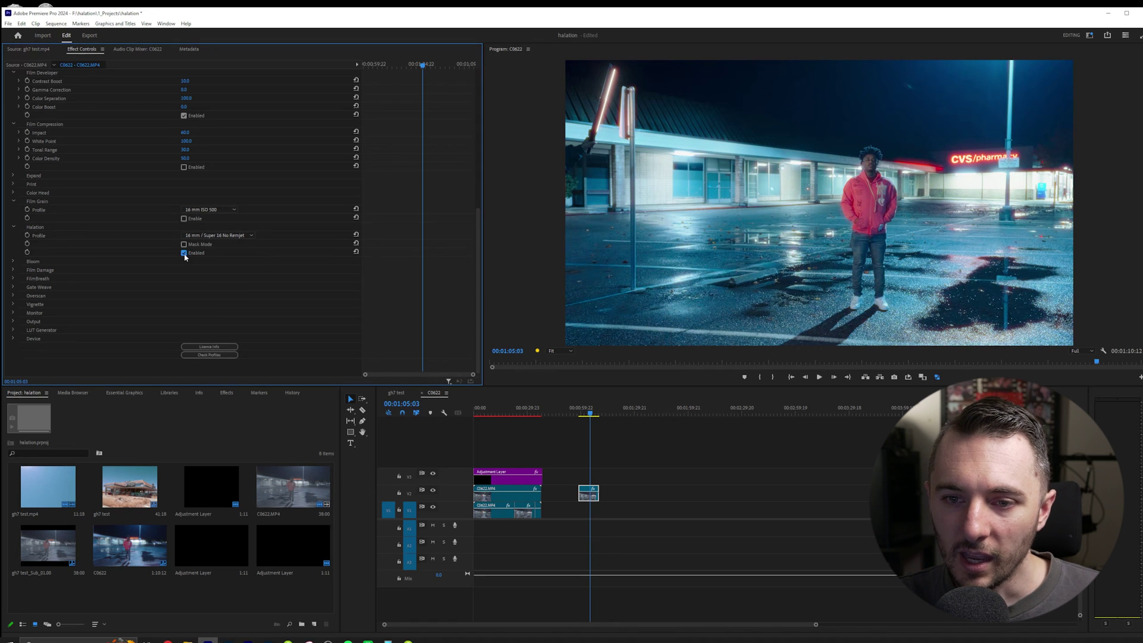
- Expand Bloom, set it to 16 mm / Super 16, enable it and preview its mask
left_click(13, 262)
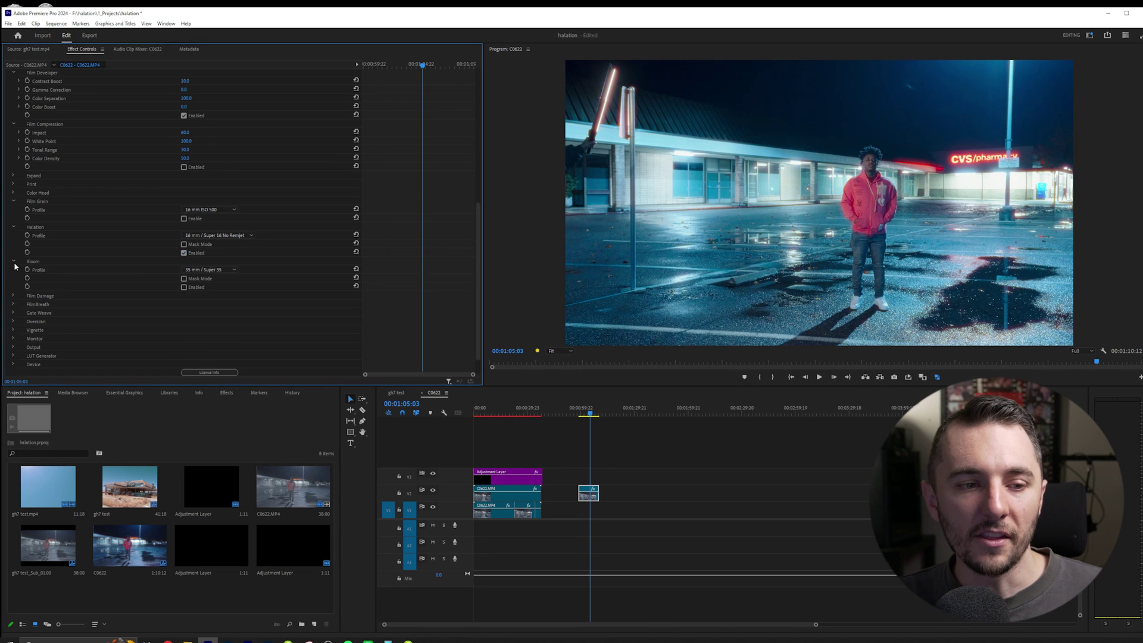
left_click(219, 271)
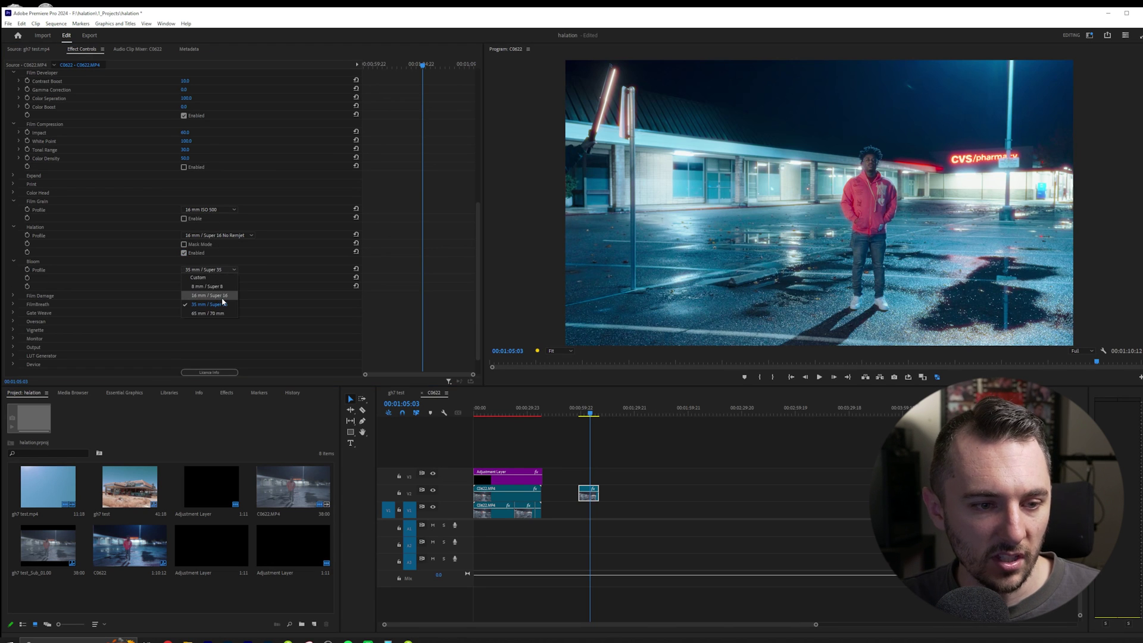
left_click(186, 295)
left_click(184, 288)
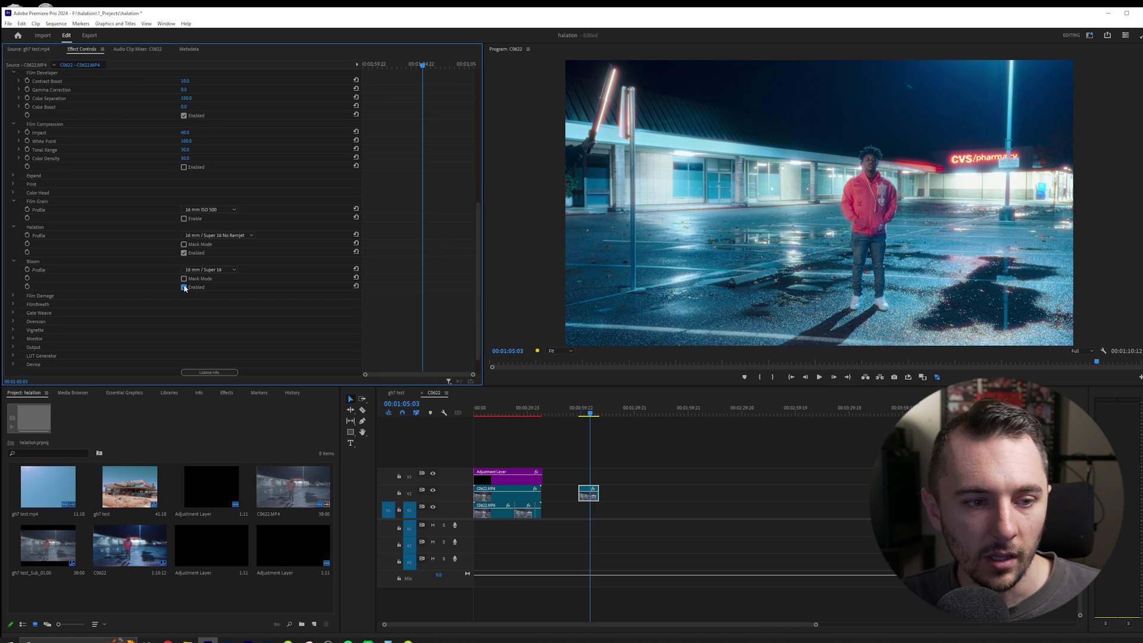
left_click(184, 279)
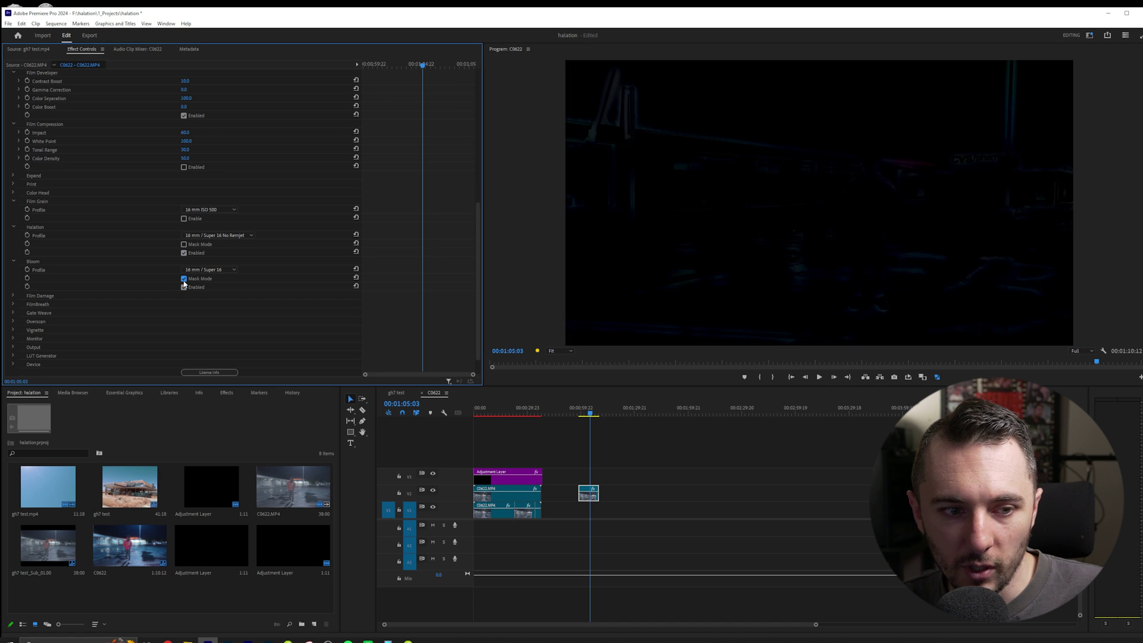
left_click(617, 95)
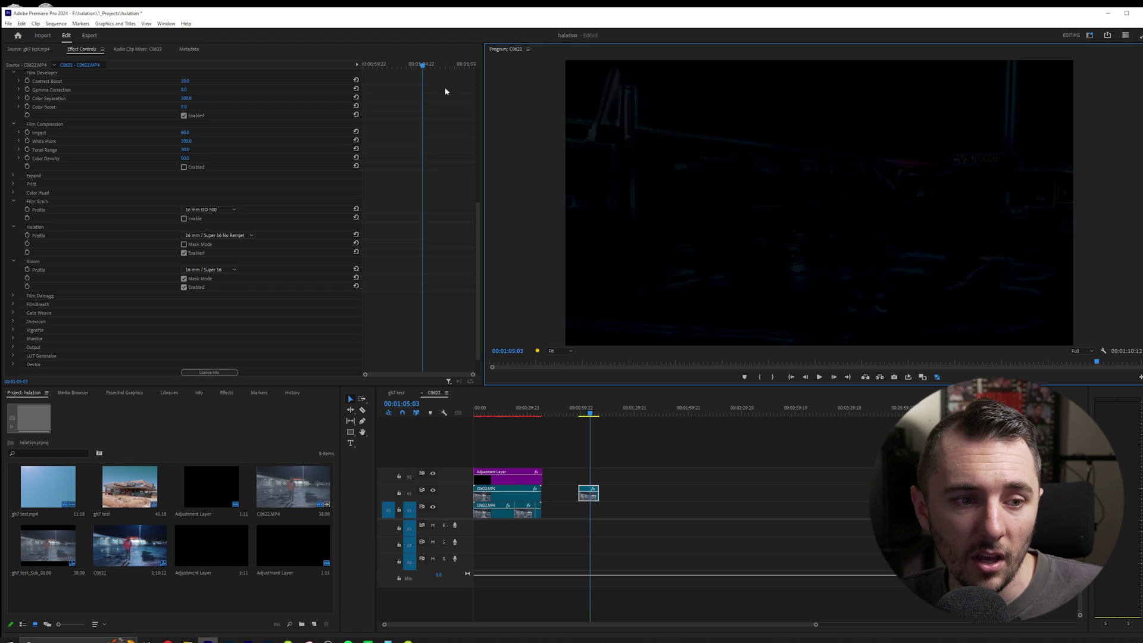
- Try 8 mm and 35 mm bloom profiles, return to 16 mm / Super 16, and turn off Mask Mode
left_click(209, 270)
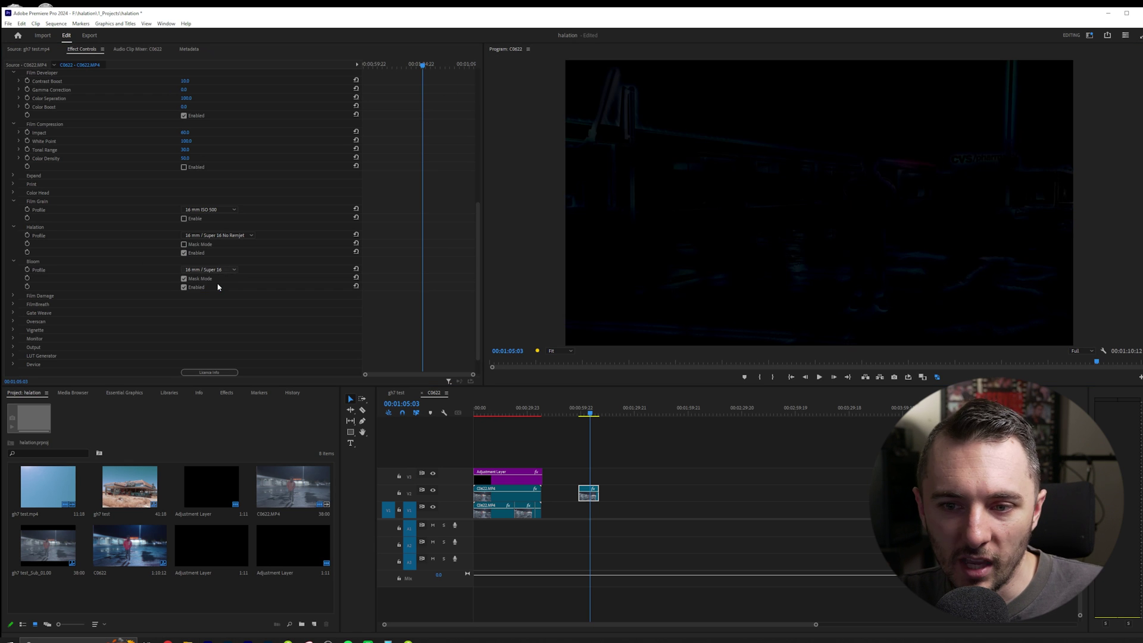
left_click(220, 287)
left_click(215, 269)
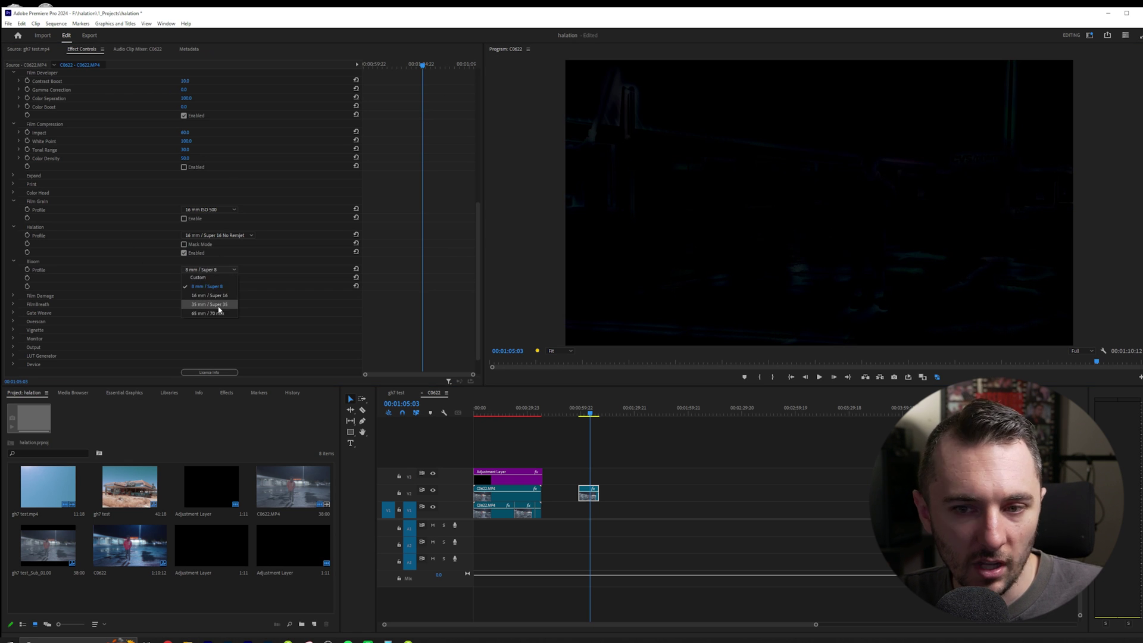
left_click(215, 304)
left_click(213, 270)
left_click(217, 294)
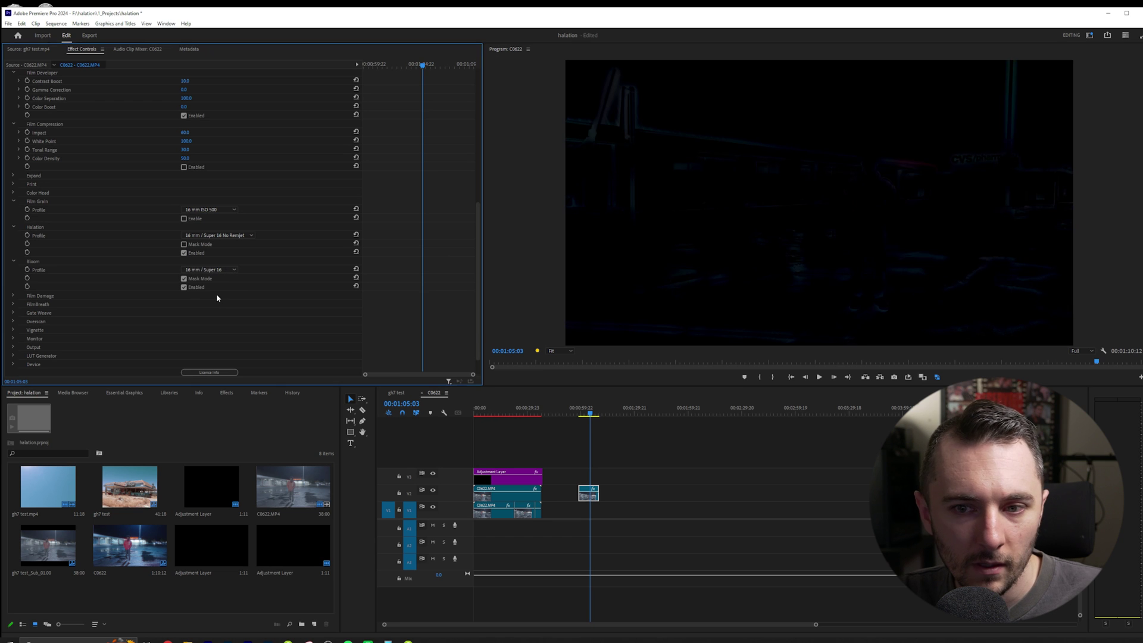
left_click(183, 278)
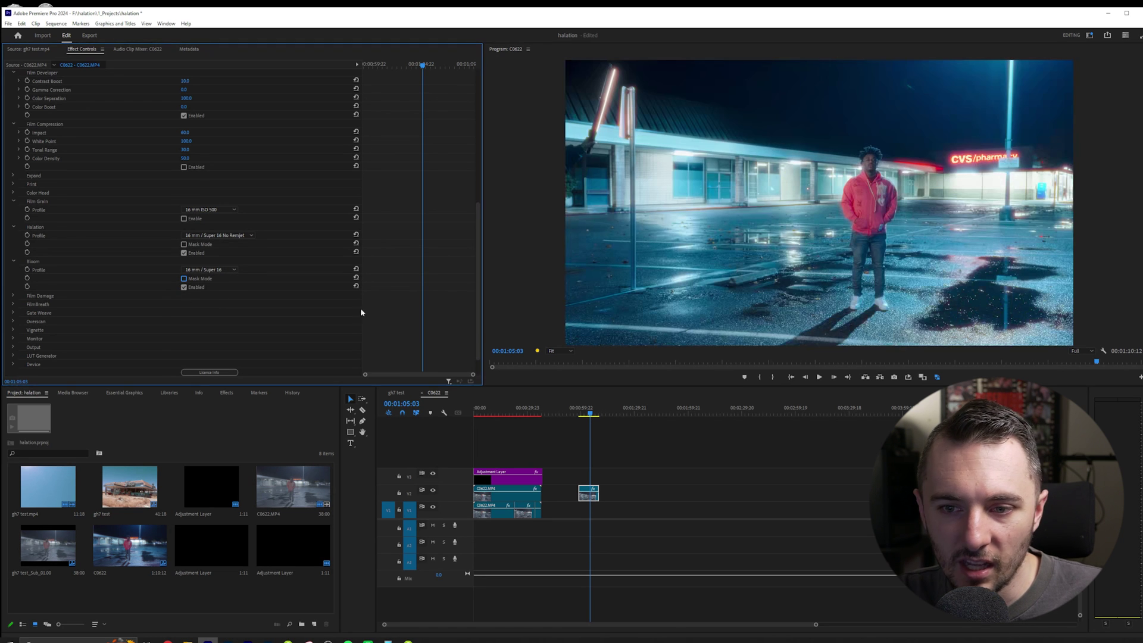
- Switch halation off and toggle bloom off and on to compare the glow, leaving bloom enabled
left_click(184, 287)
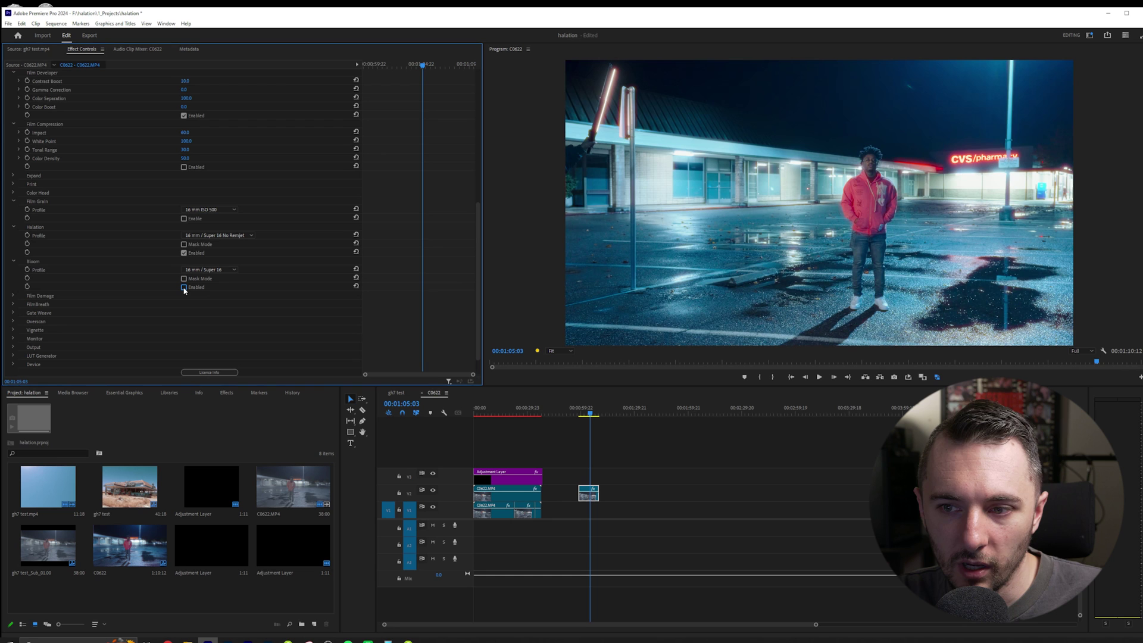
left_click(184, 287)
left_click(183, 252)
left_click(184, 287)
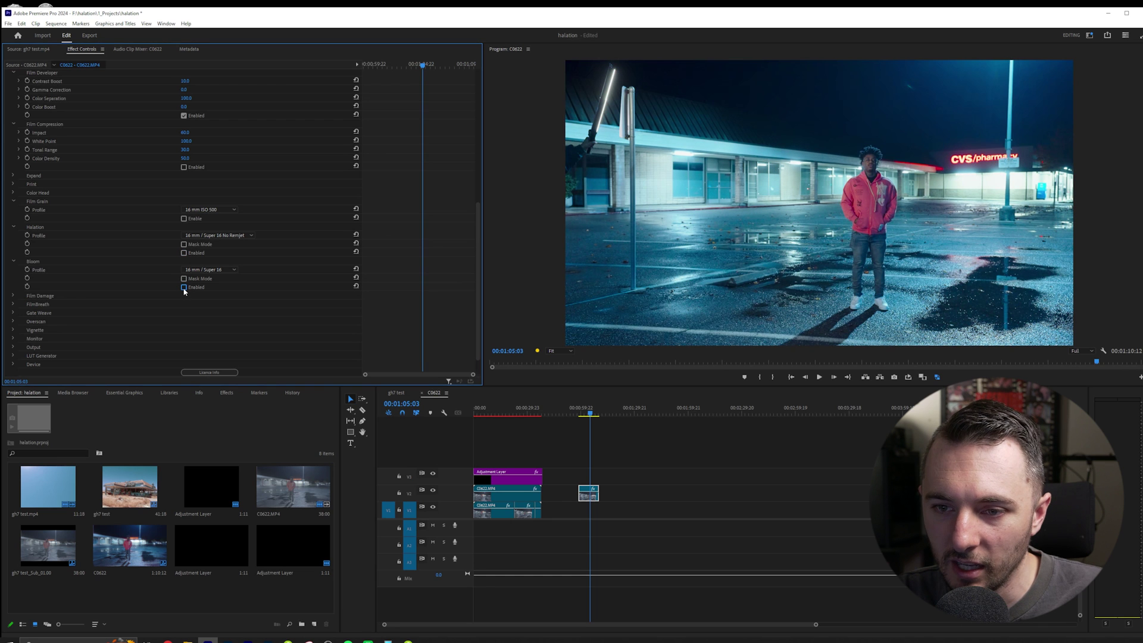
left_click(183, 287)
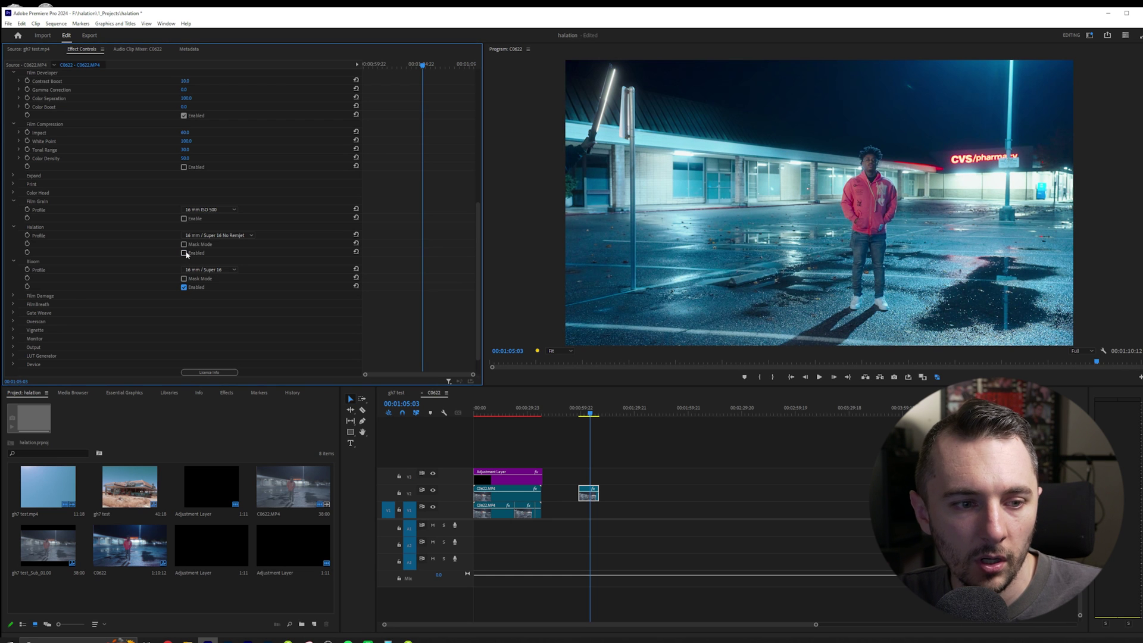
left_click(185, 288)
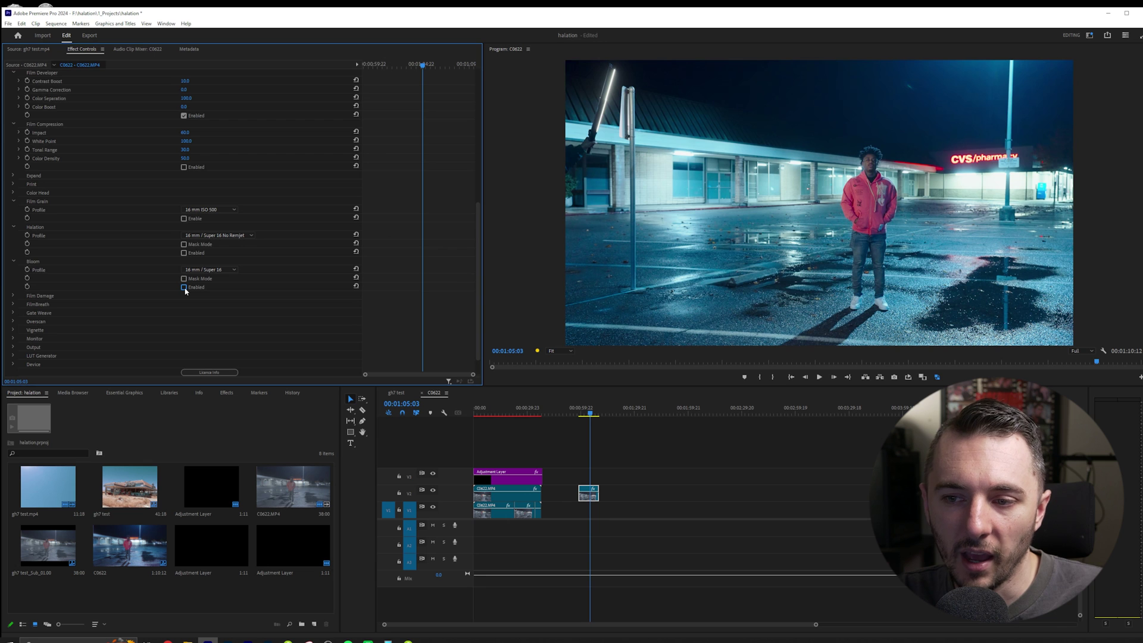
left_click(185, 288)
- Tick Halation Enabled again so the 16 mm red glow returns alongside bloom
left_click(184, 253)
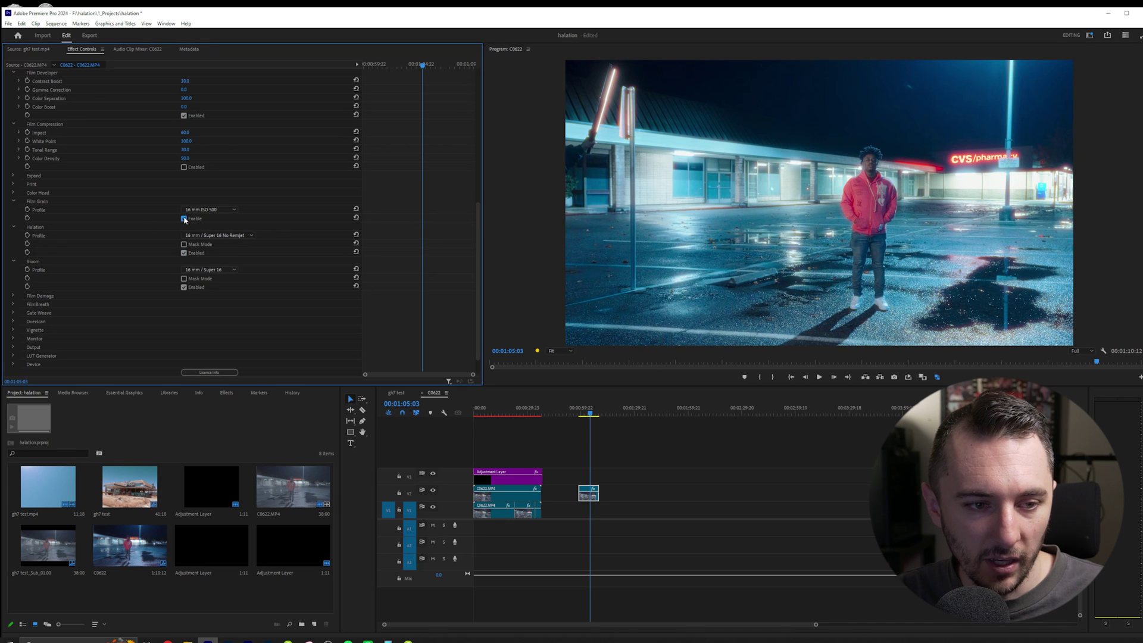
- Set the film grain stock to 16 mm ISO 500, then 8 mm ISO 500, and play the clip
left_click(211, 210)
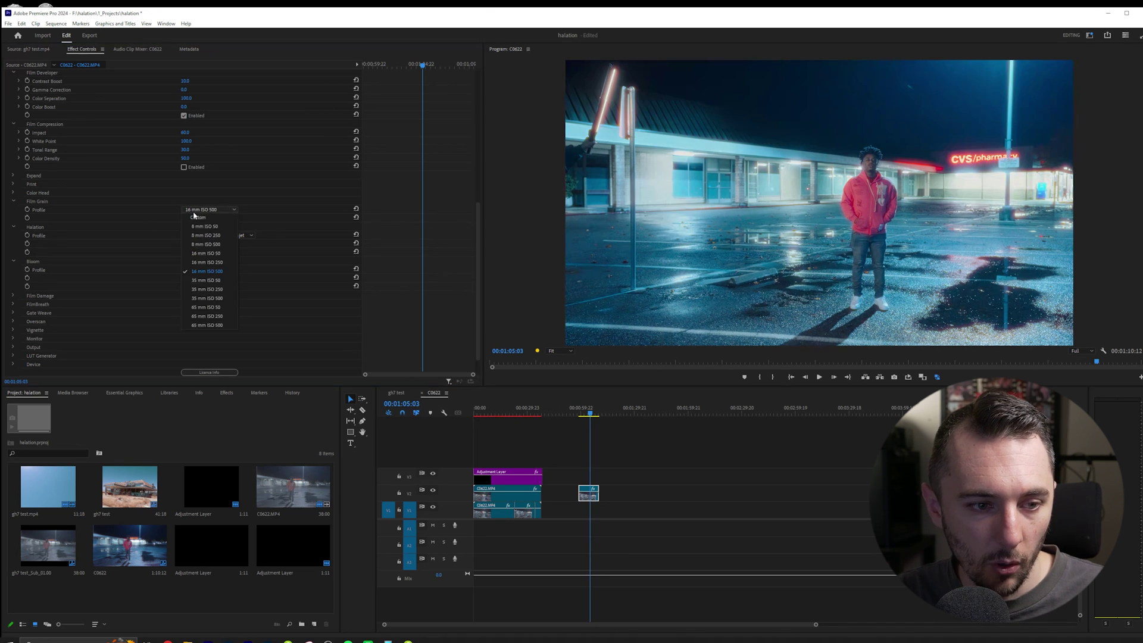
left_click(223, 273)
left_click(237, 235)
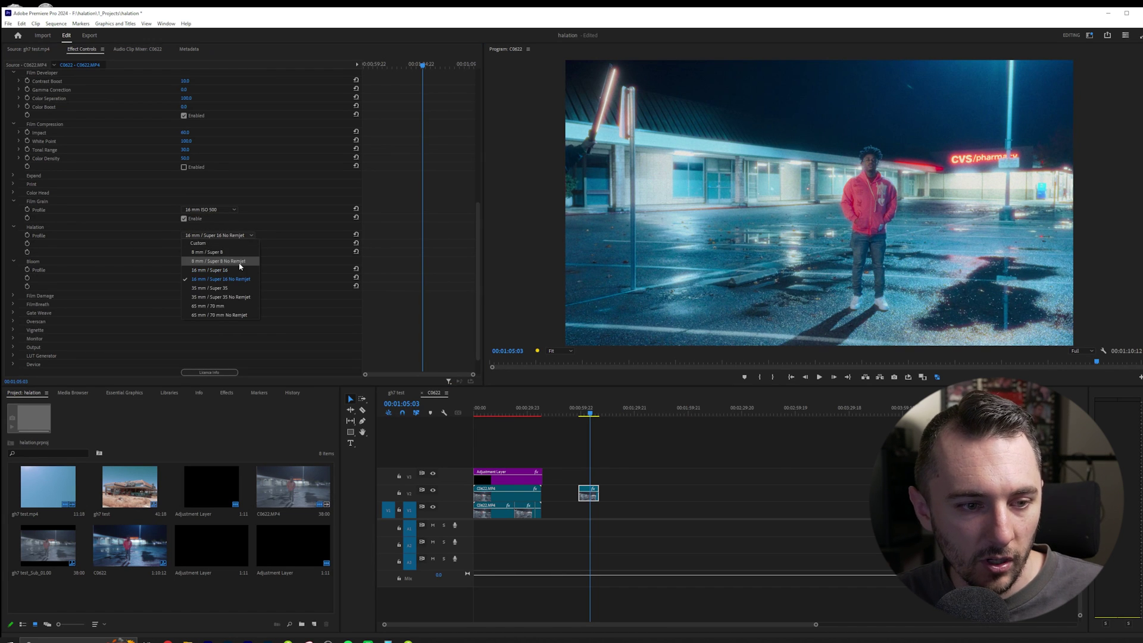
left_click(143, 229)
left_click(211, 209)
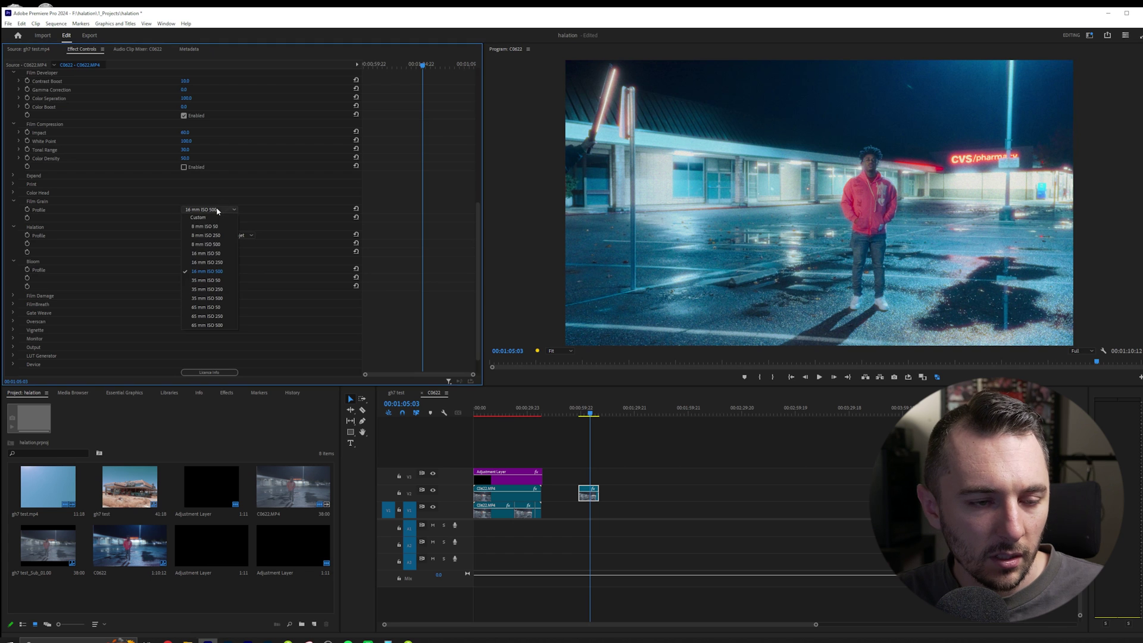
left_click(227, 244)
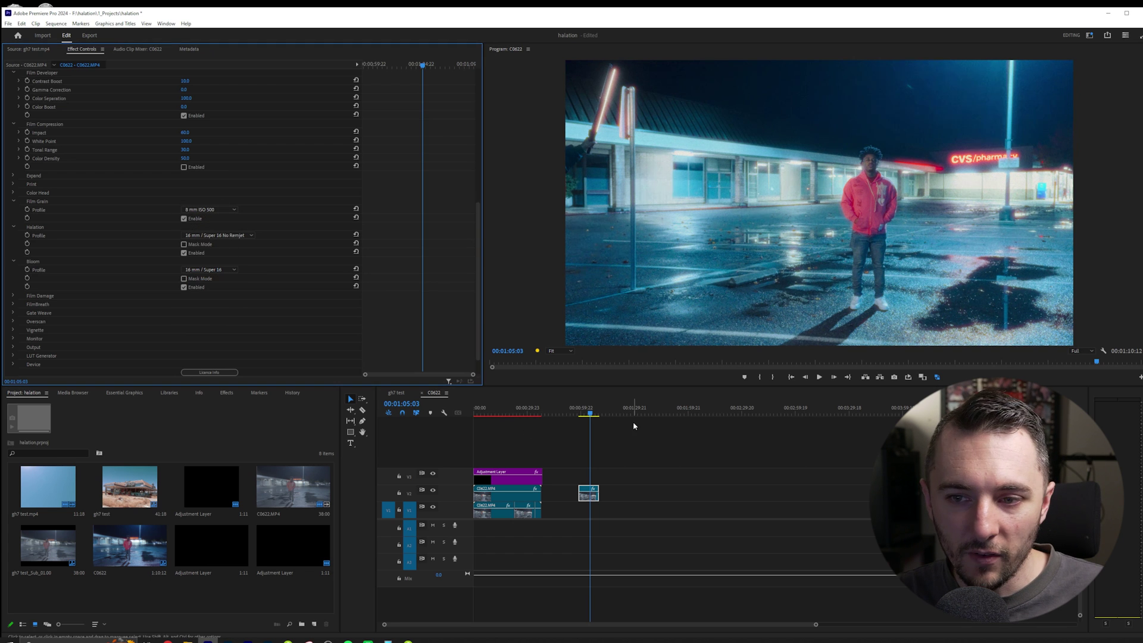
key("space")
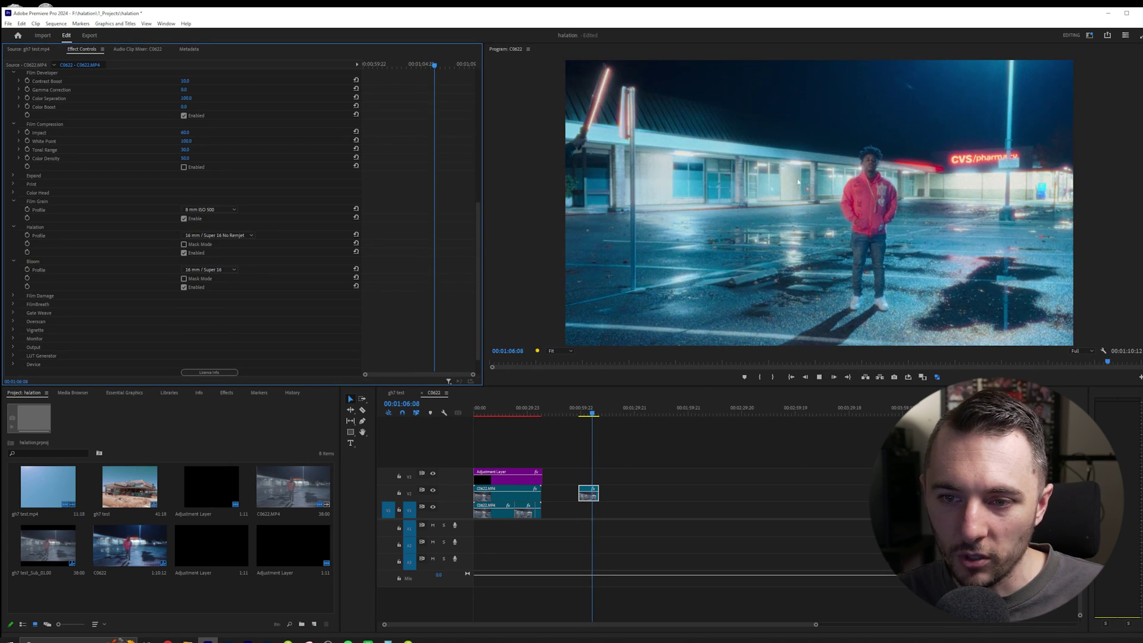
- Switch the grain to 16 mm ISO 500, then settle on 35 mm ISO 500 and stop playback
left_click(189, 209)
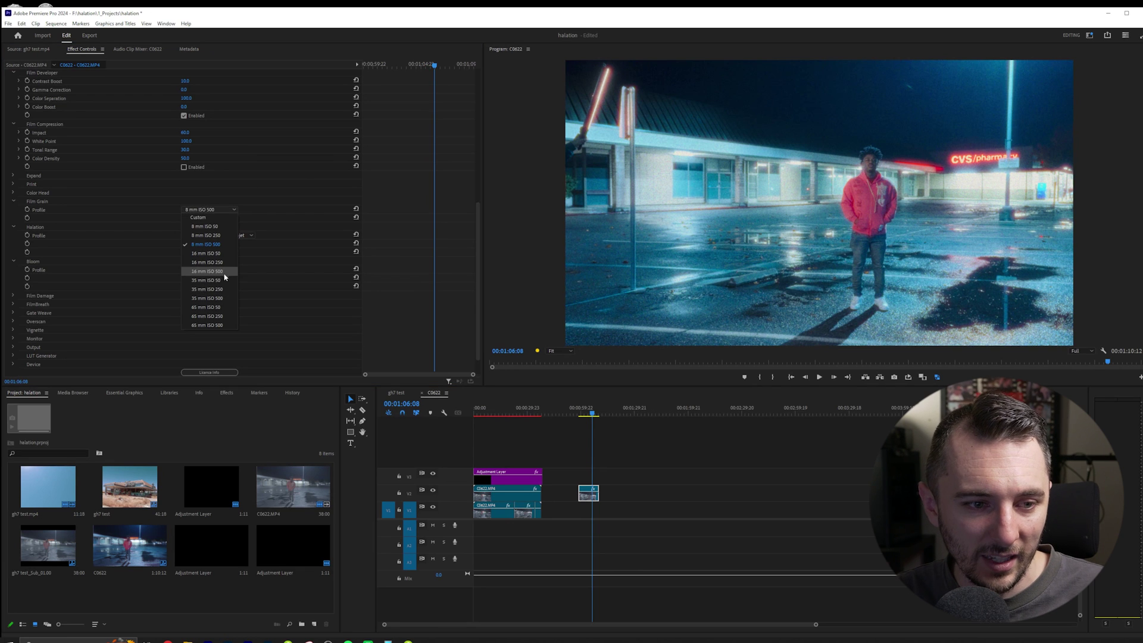
left_click(225, 271)
left_click(203, 211)
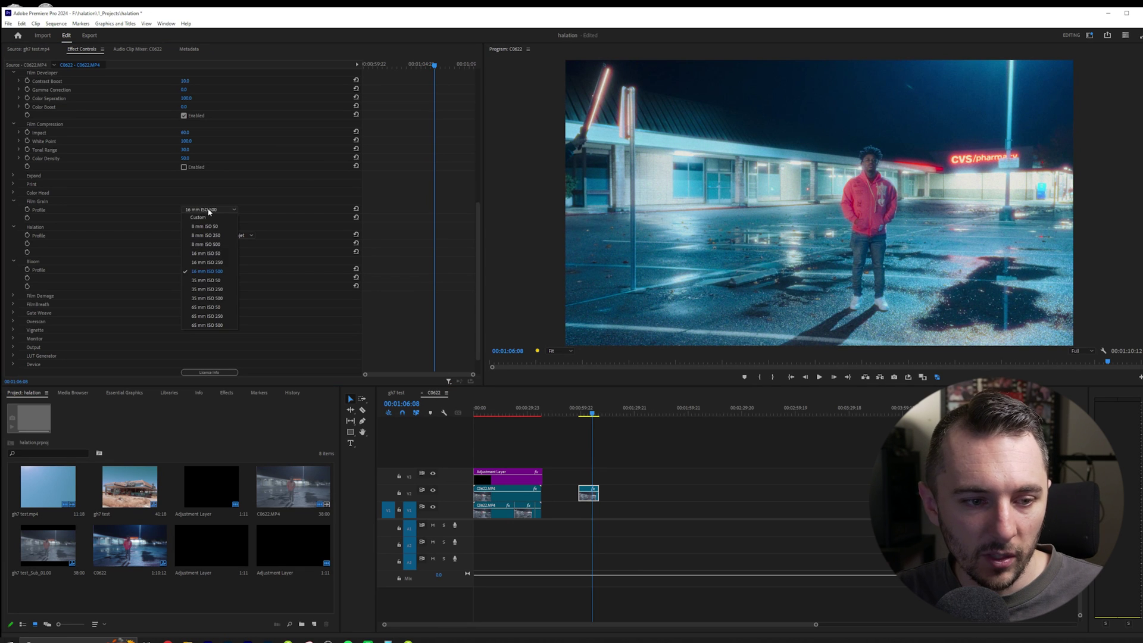
left_click(219, 299)
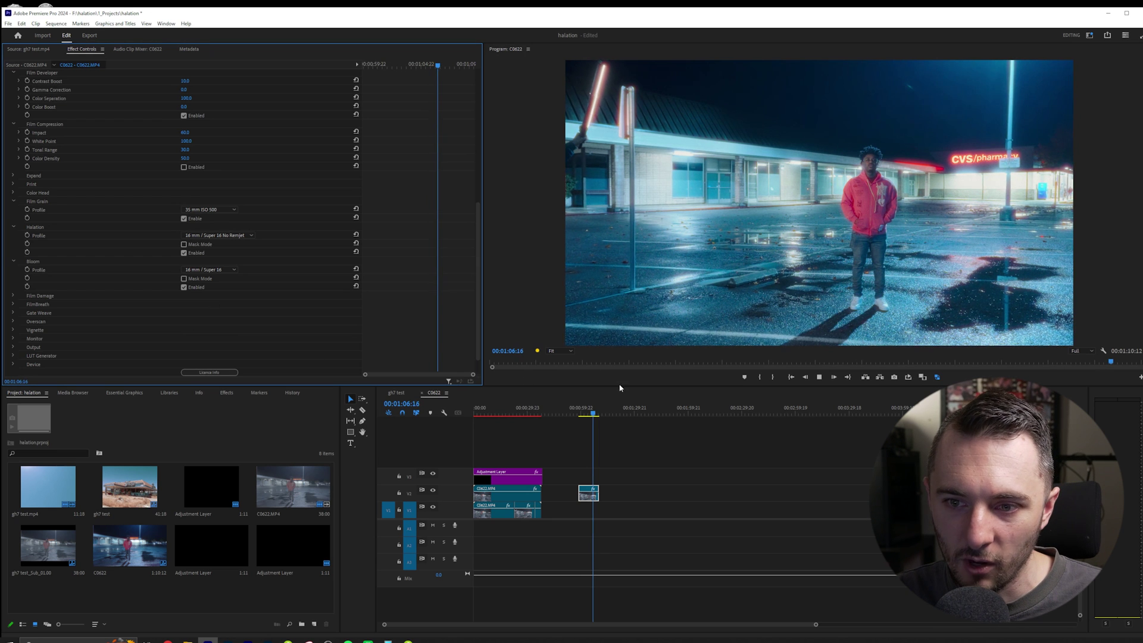
key("space")
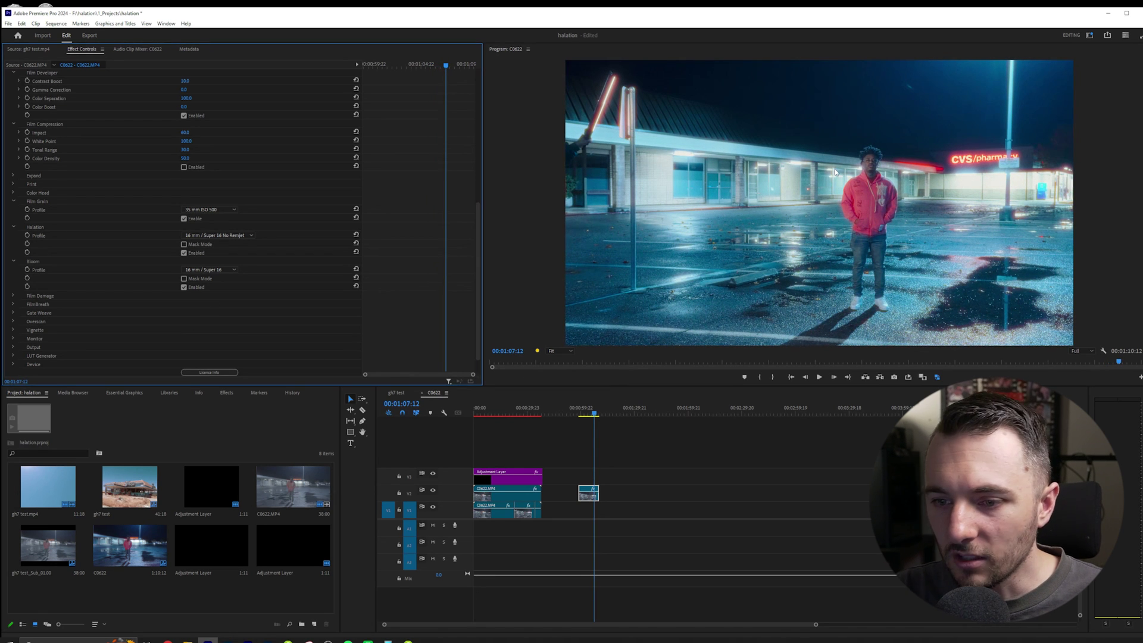
scroll(68, 282, "down", 2)
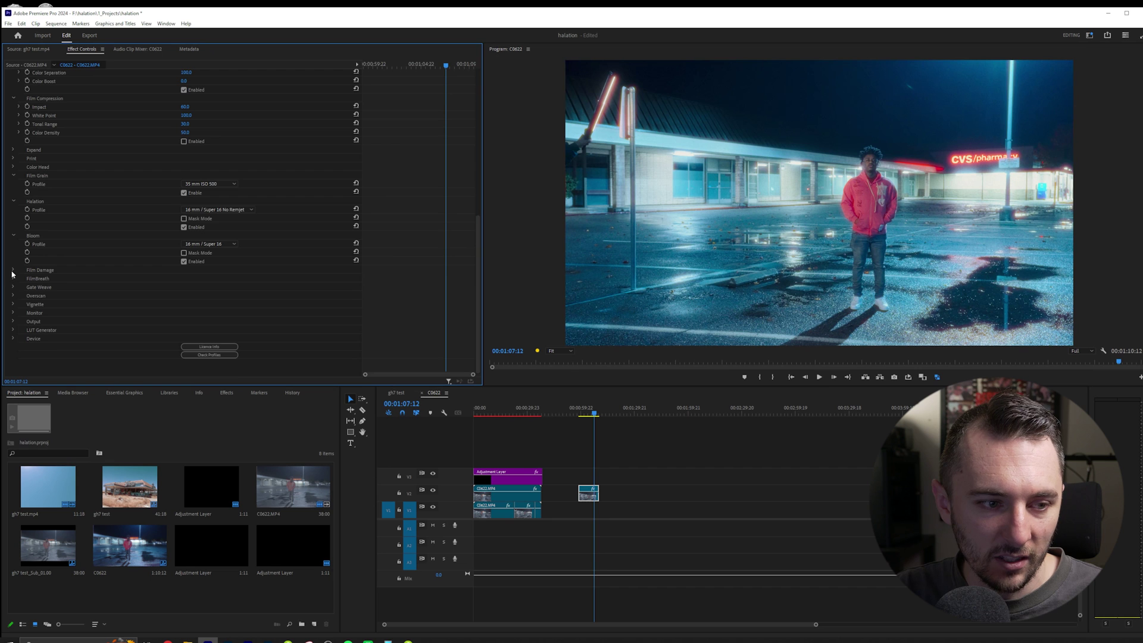
- Expand Film Damage, move the playhead to 01:03:11 and select the C0622 clip on V2
left_click(13, 271)
left_click(587, 411)
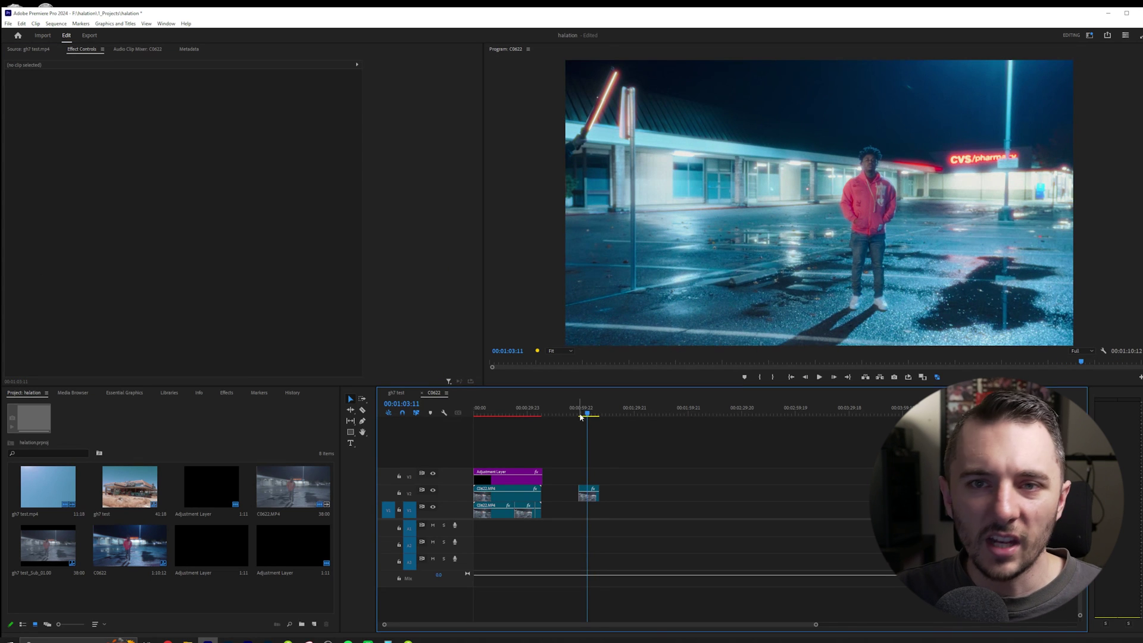
left_click(588, 494)
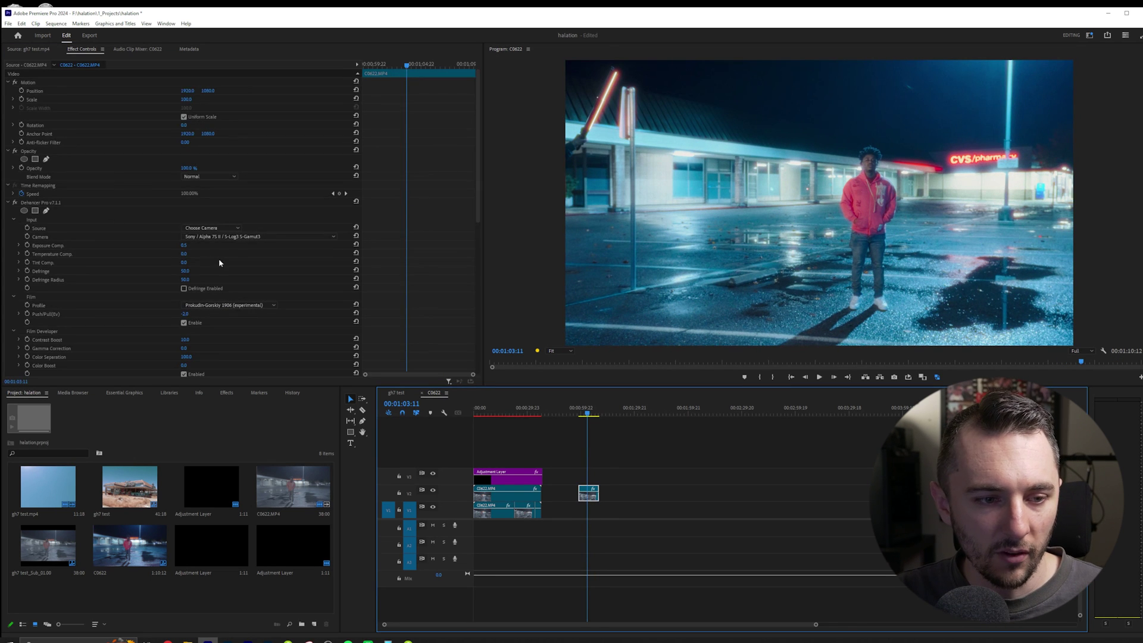
scroll(88, 313, "down", 2)
scroll(88, 313, "down", 6)
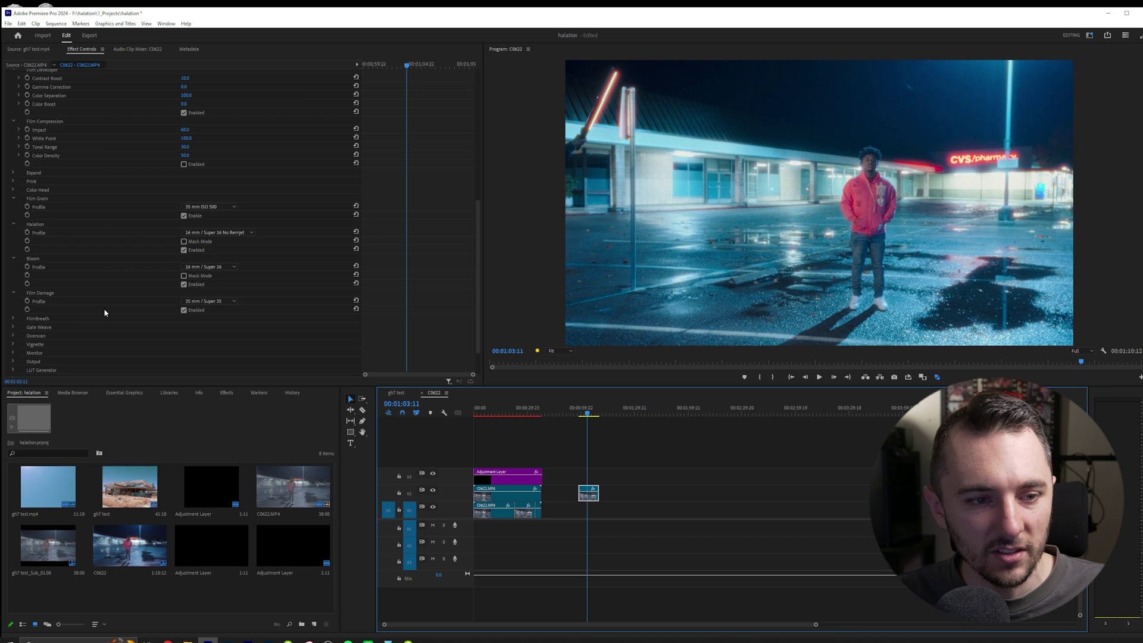
scroll(107, 312, "down", 1)
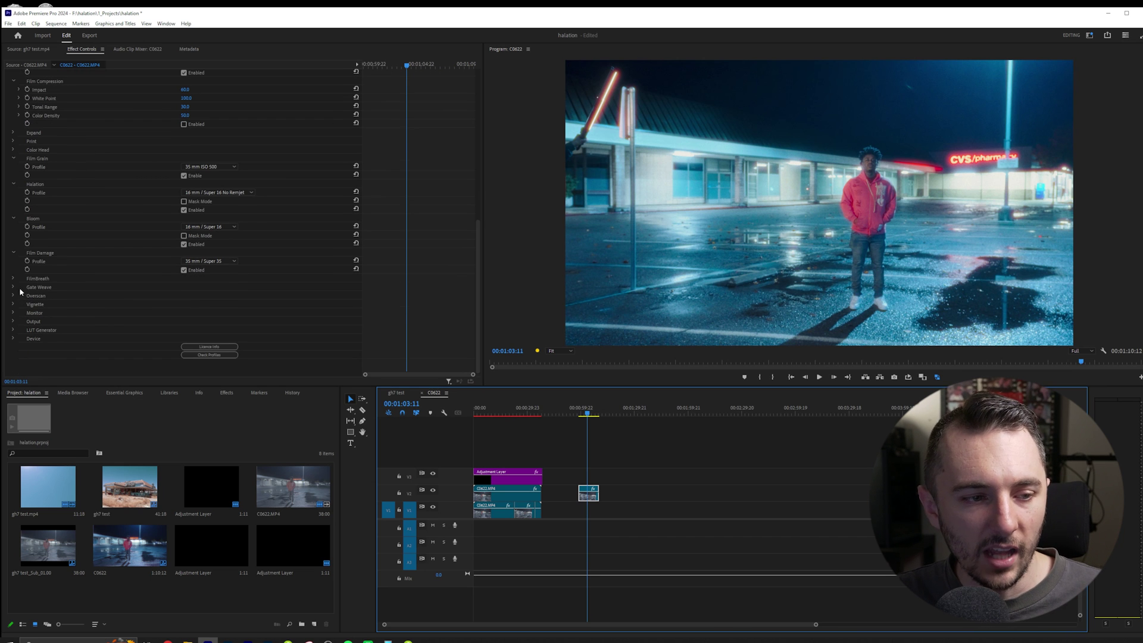
left_click(610, 445)
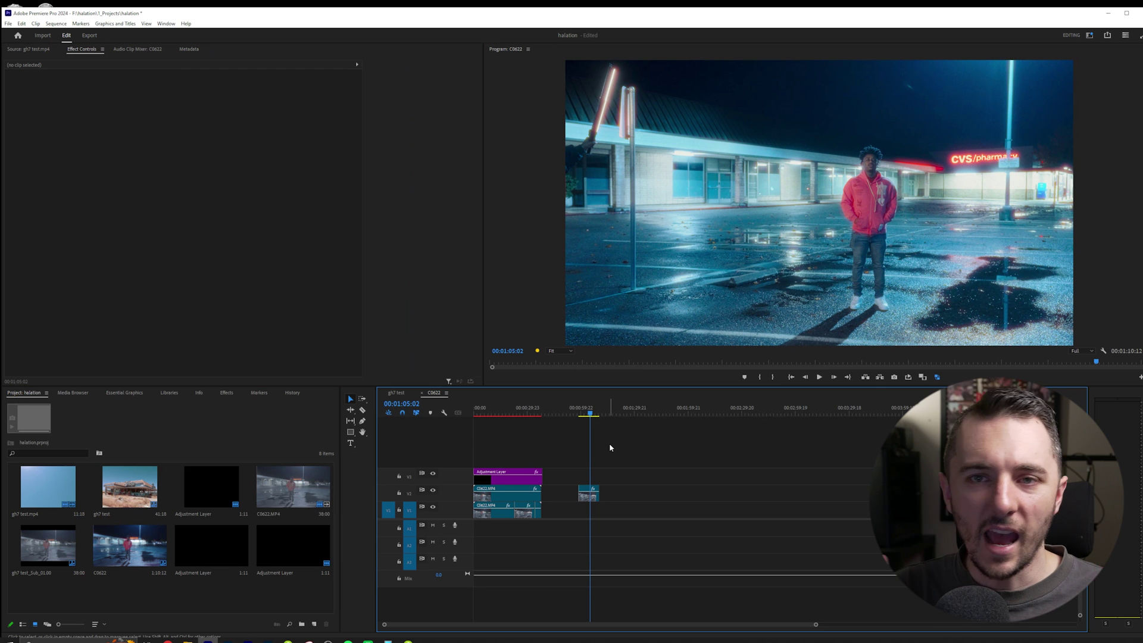
- Reselect the C0622 clip and untick FilmBreath Enabled
scroll(592, 470, "down", 1)
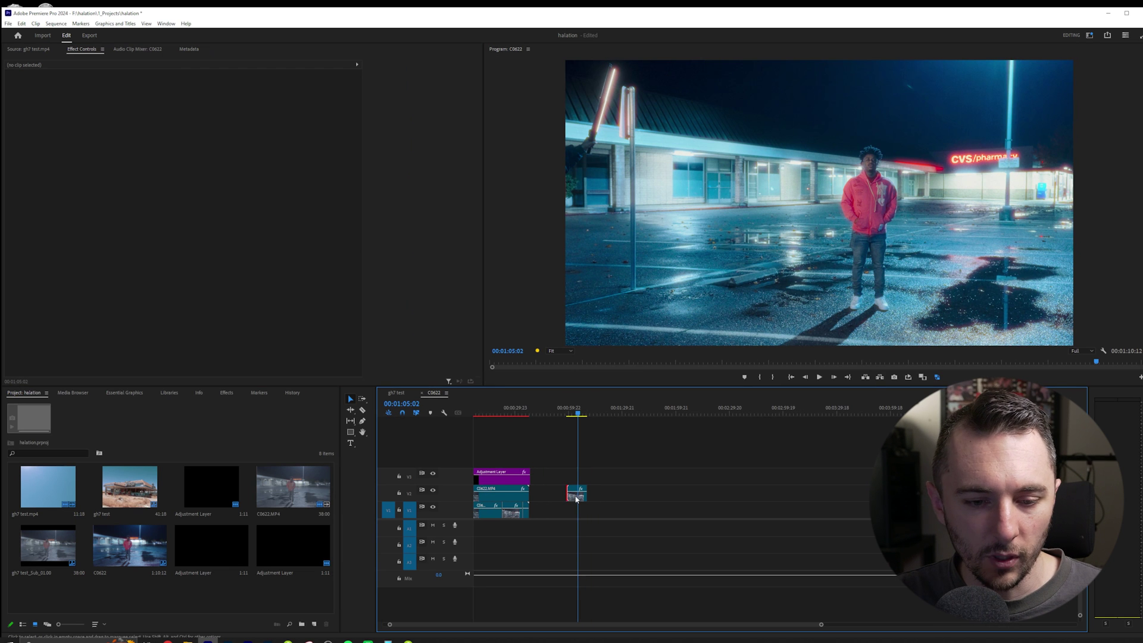
left_click(577, 496)
scroll(253, 374, "down", 6)
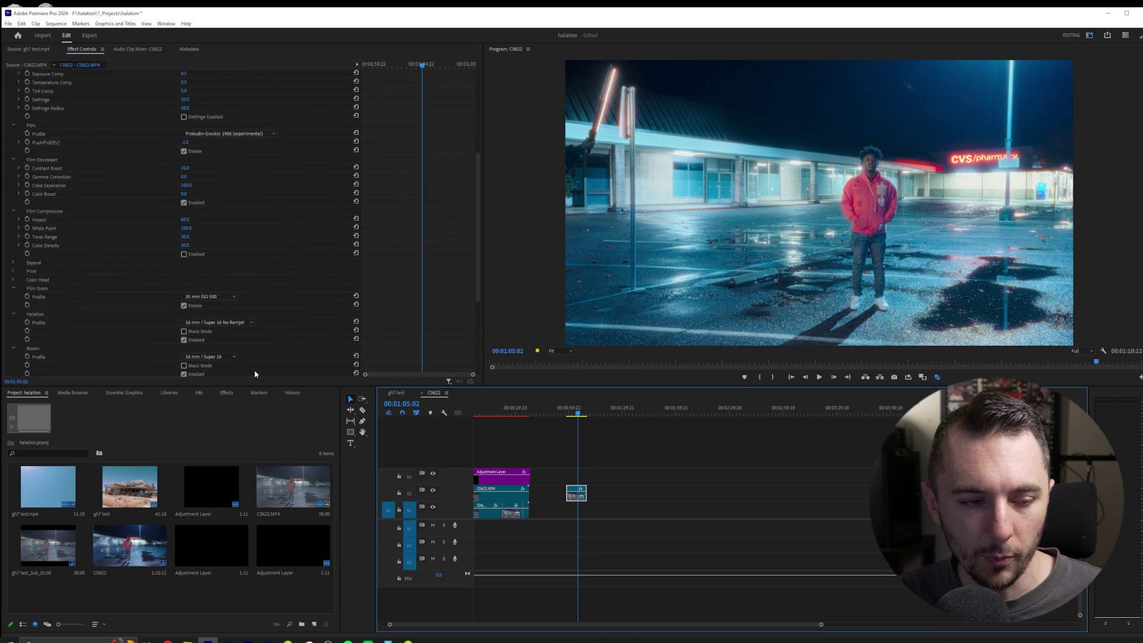
scroll(256, 374, "down", 2)
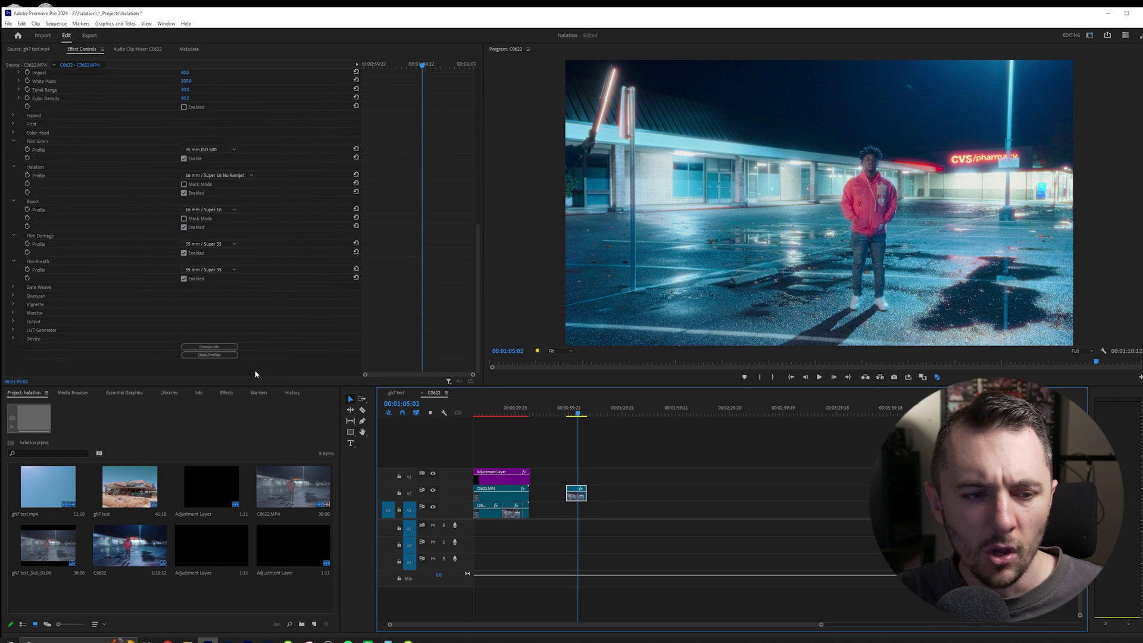
left_click(184, 280)
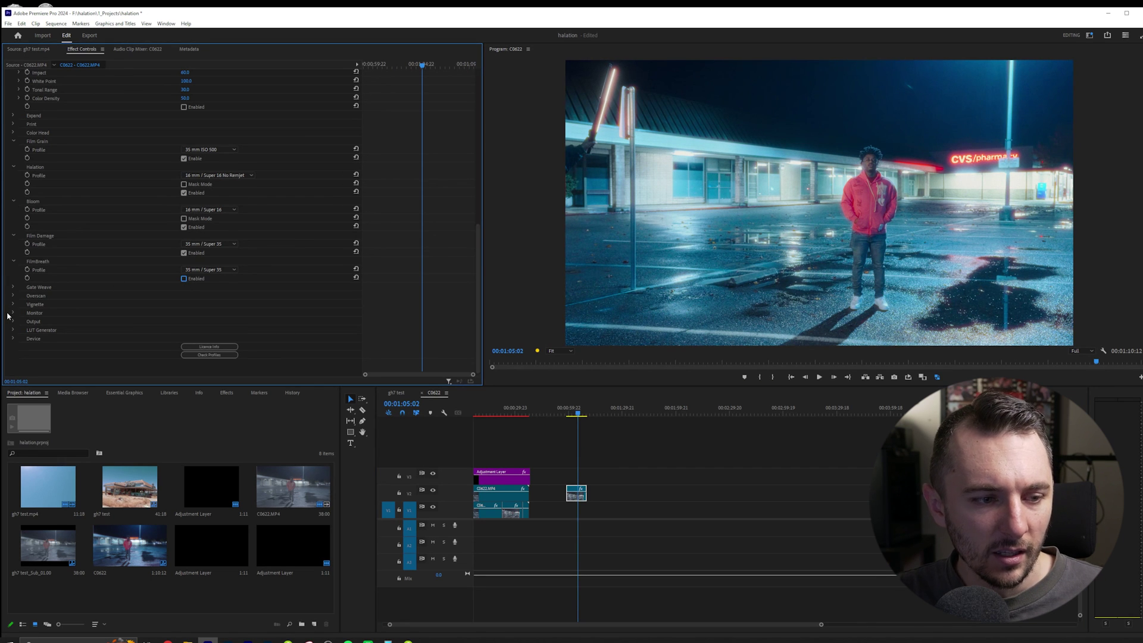